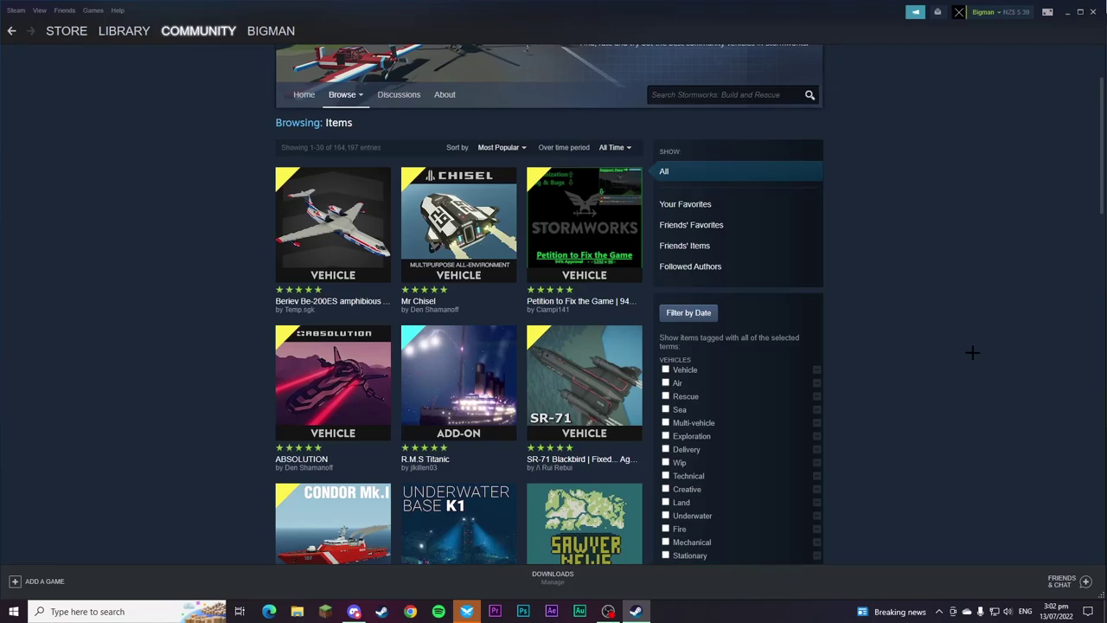
Look through the most popular Stormworks Workshop items and preview the Beriev Be-200ES amphibious Aircraft entry
scroll(972, 352, "down", 2)
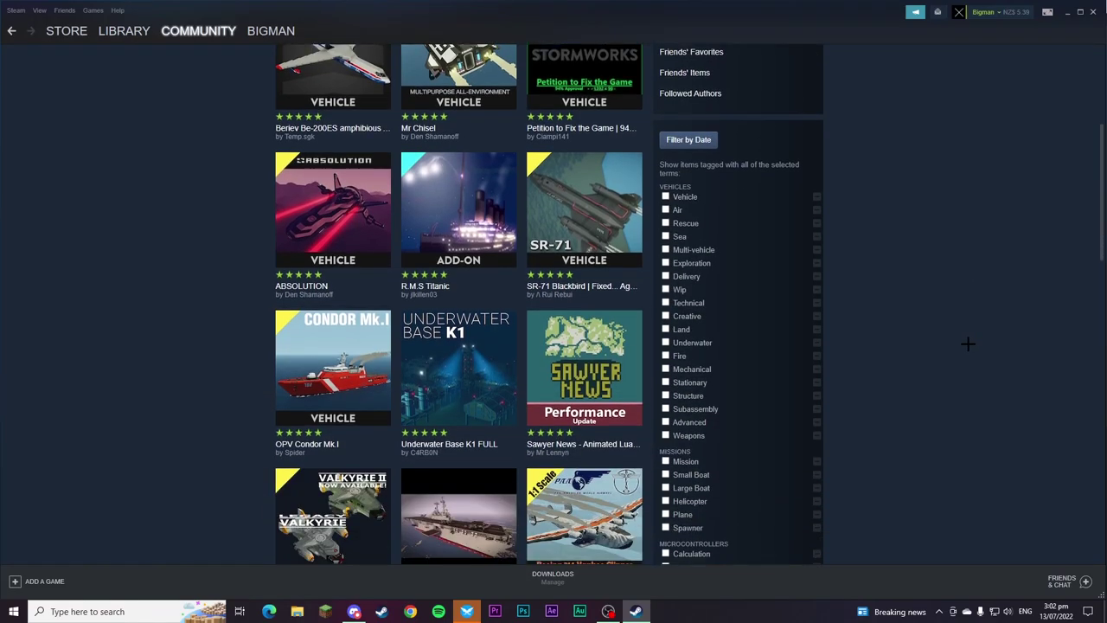
scroll(968, 344, "down", 3)
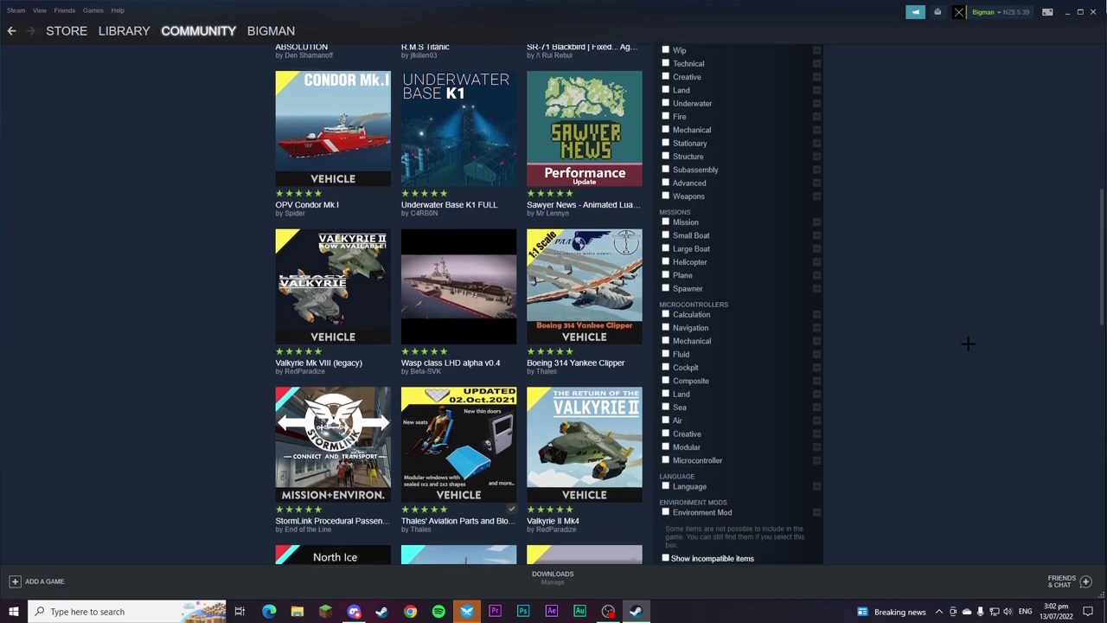
scroll(969, 346, "down", 1)
mouse_move(444, 371)
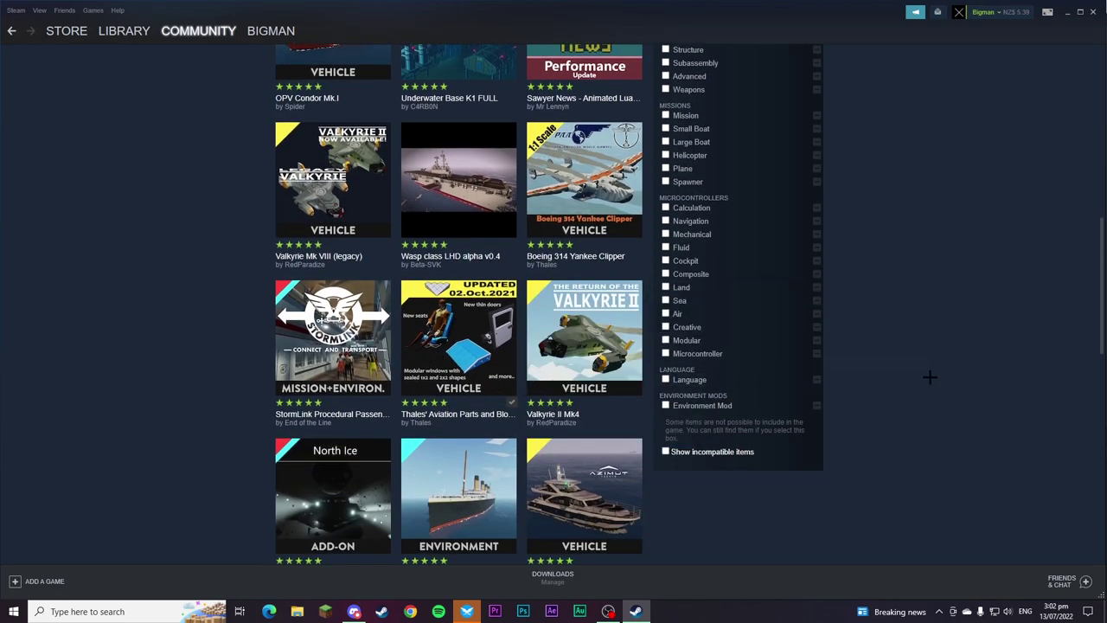
scroll(917, 376, "down", 3)
scroll(908, 375, "up", 10)
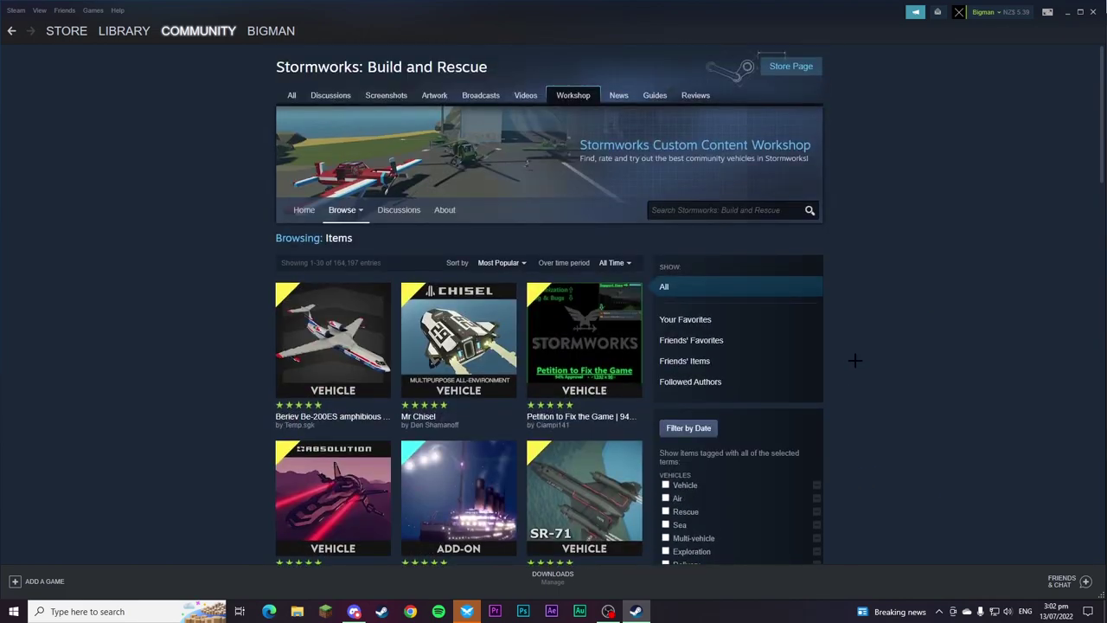
mouse_move(317, 355)
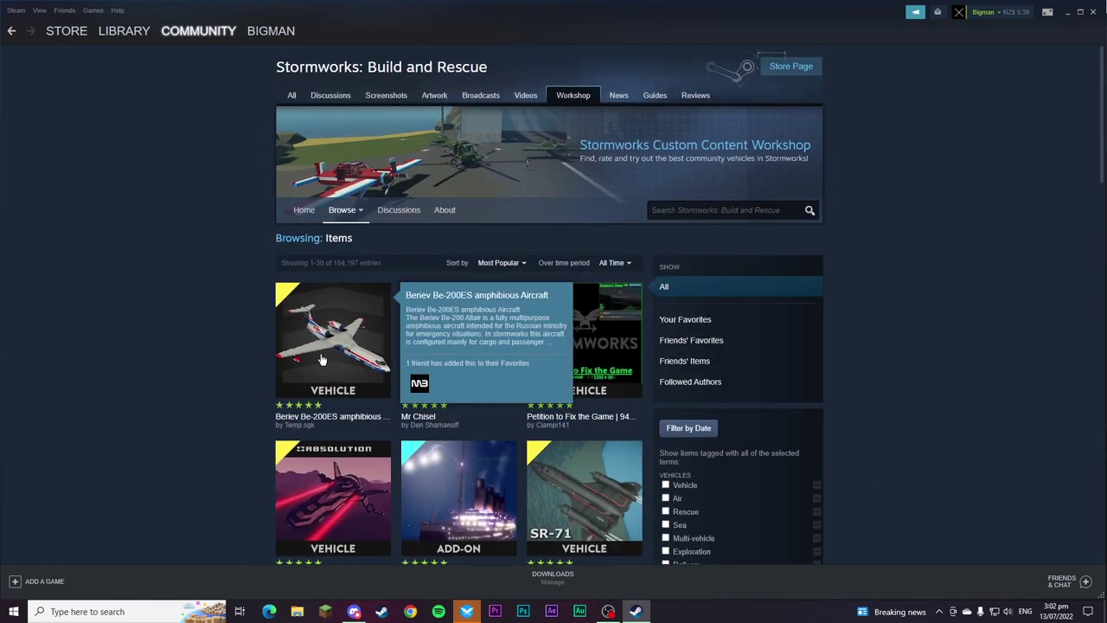
Examine the visitor, subscriber and favorite statistics on the Wing Front Section (Small) Correct Placement page
mouse_move(534, 371)
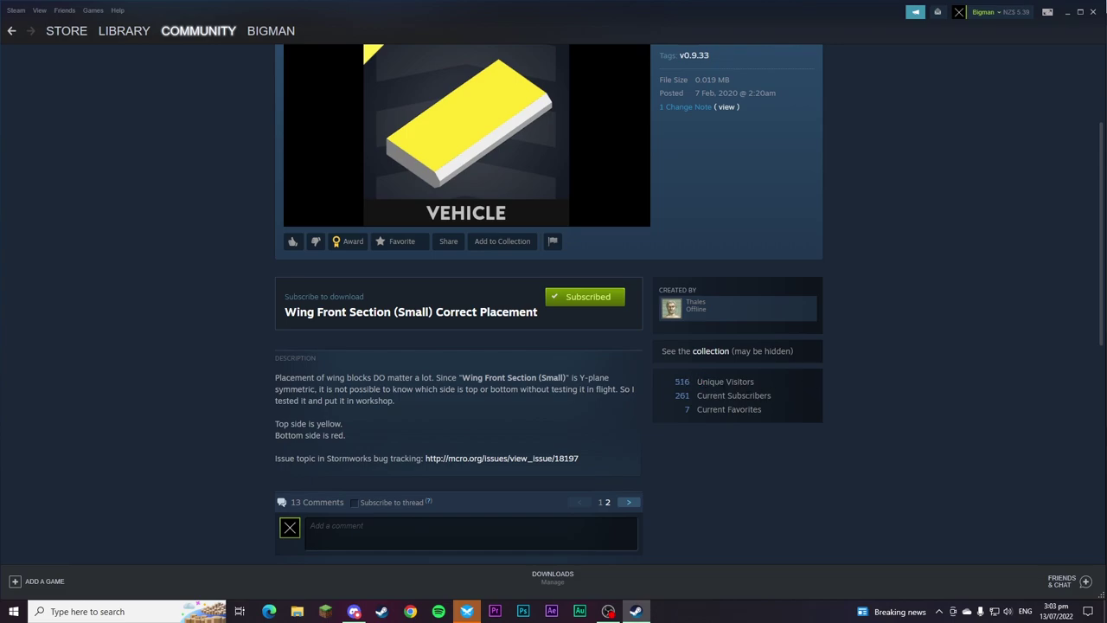
left_click_drag(675, 382, 767, 408)
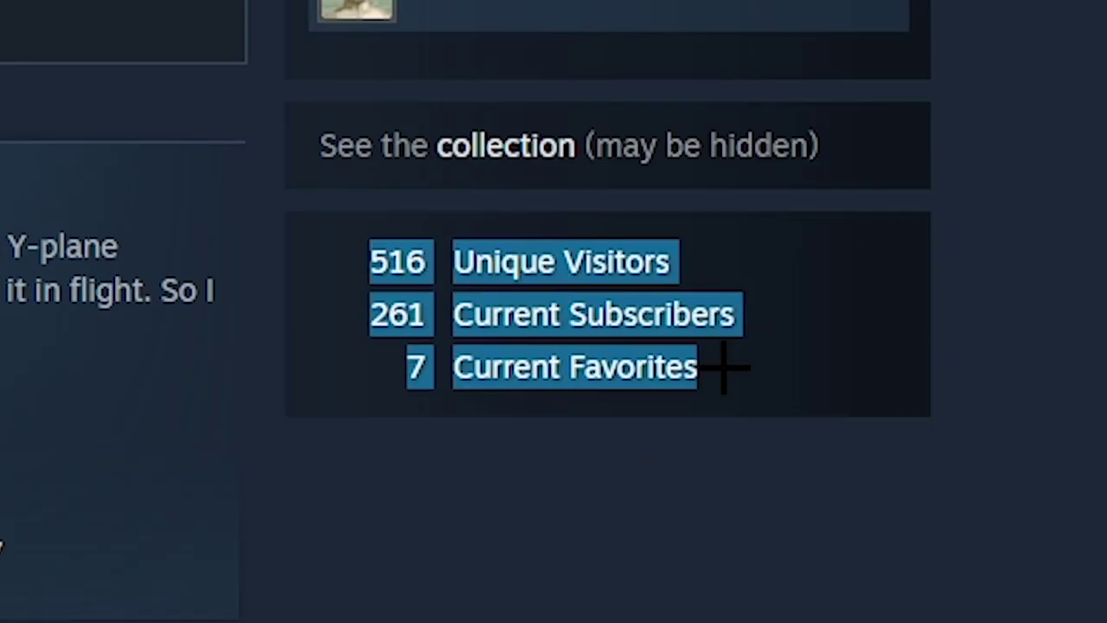
left_click(741, 433)
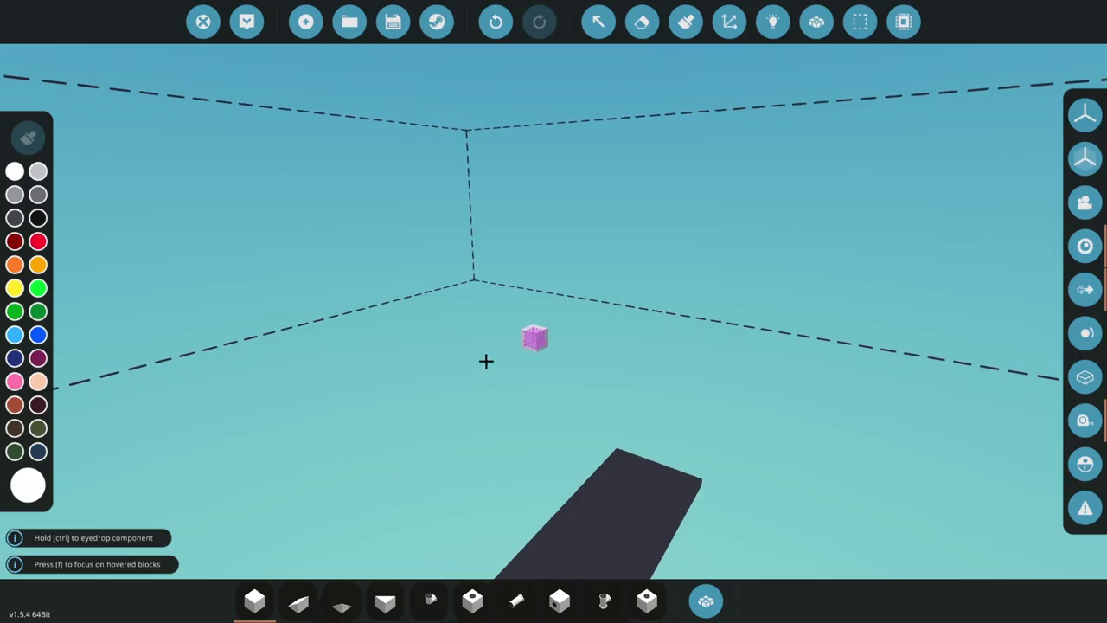
Switch to Stormworks, browse the wing sections in the component inventory and preview the Wing Front Section (Small) at the base block
key("q")
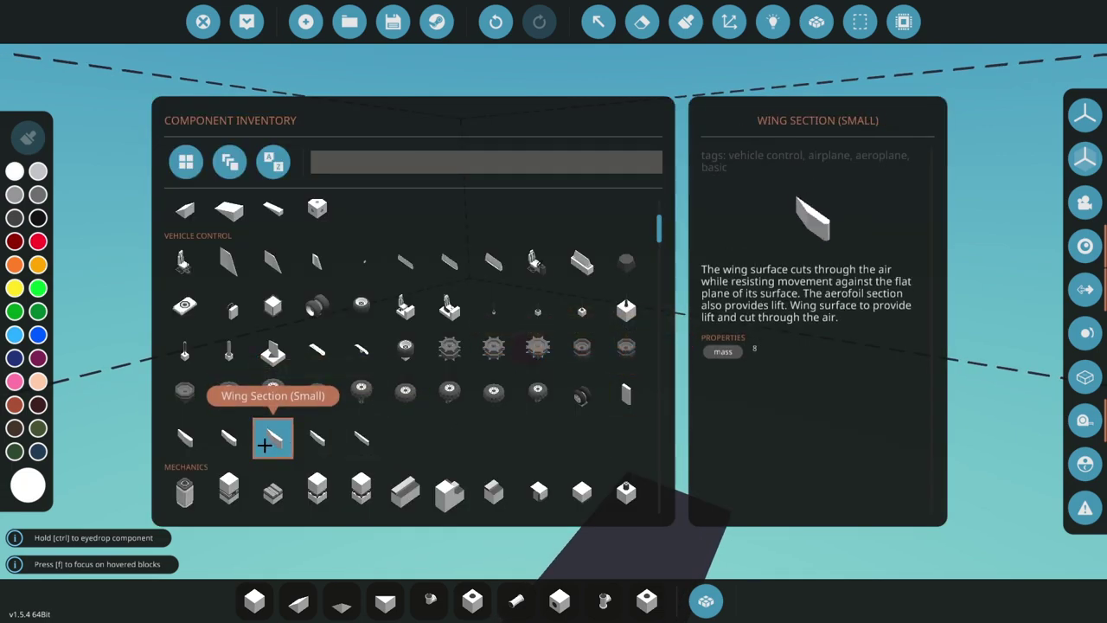
left_click(354, 439)
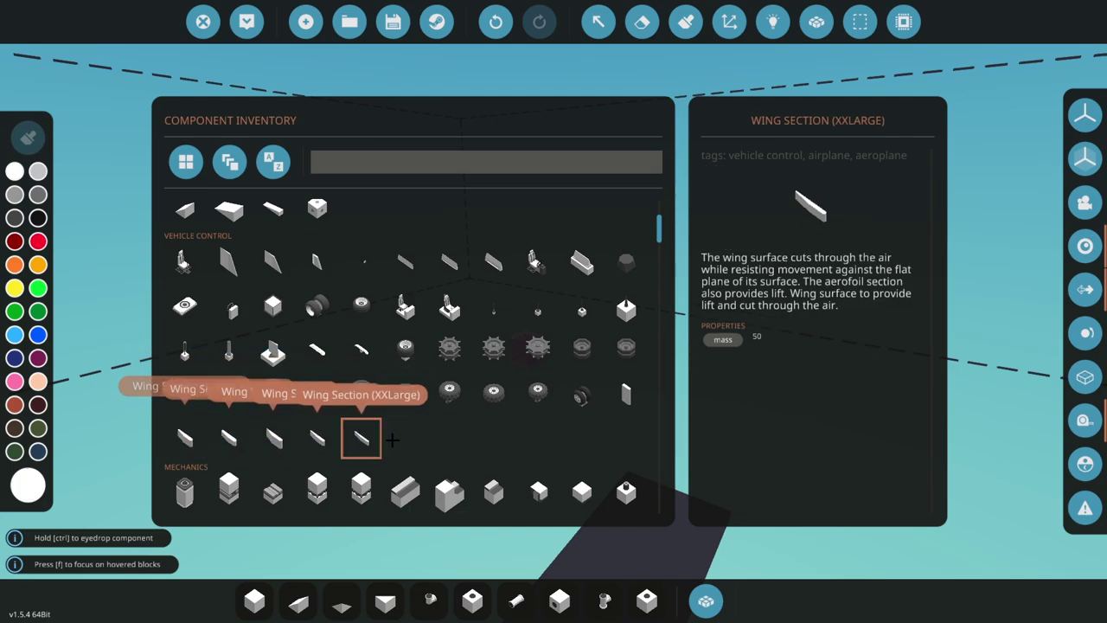
key("Tab")
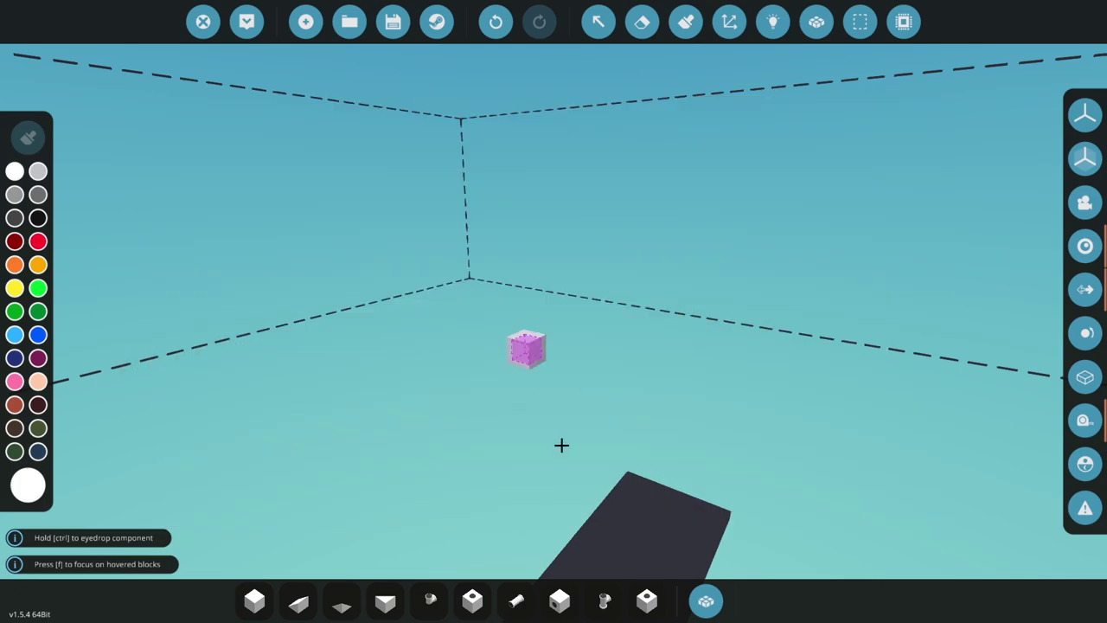
left_click(516, 367)
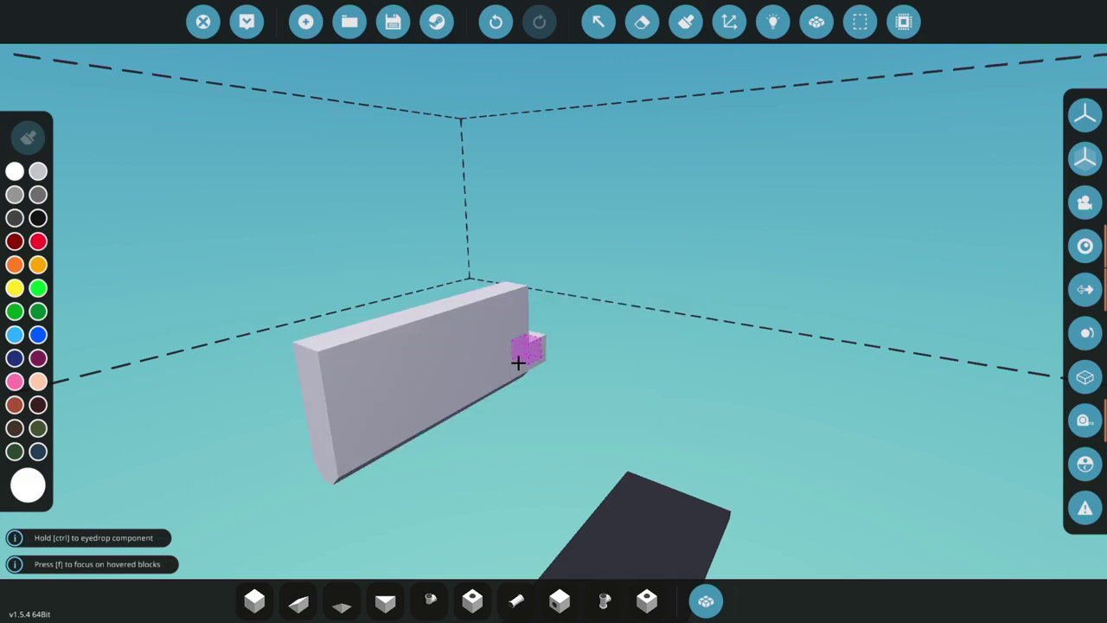
Look through the Vehicle Control and Mechanics components in the component inventory, then close it
key("q")
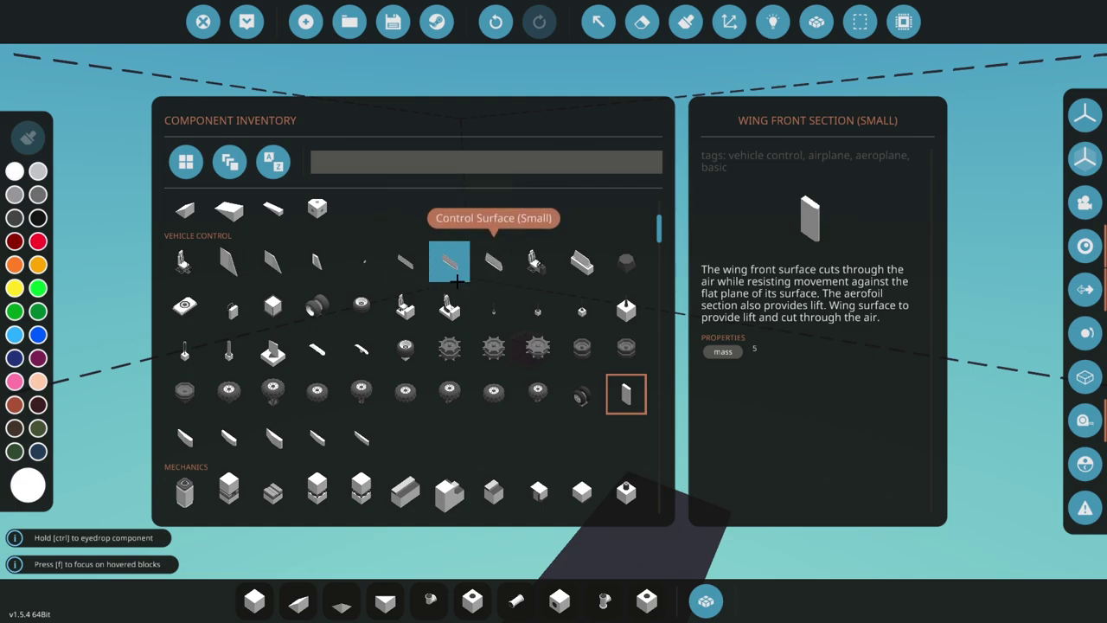
scroll(419, 374, "up", 3)
scroll(432, 376, "down", 5)
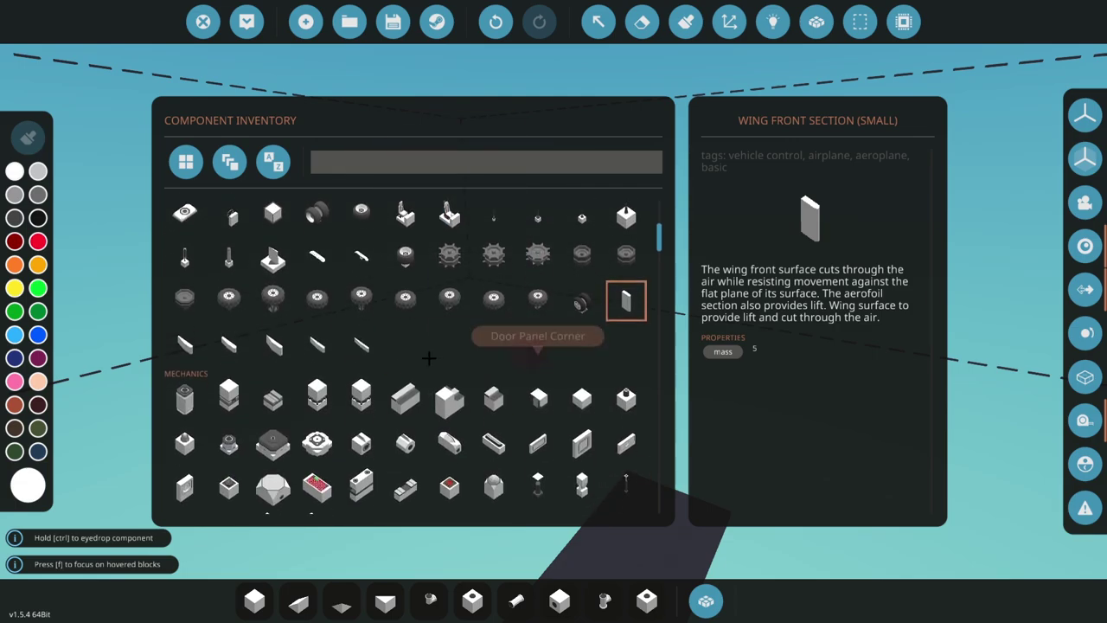
scroll(251, 381, "down", 2)
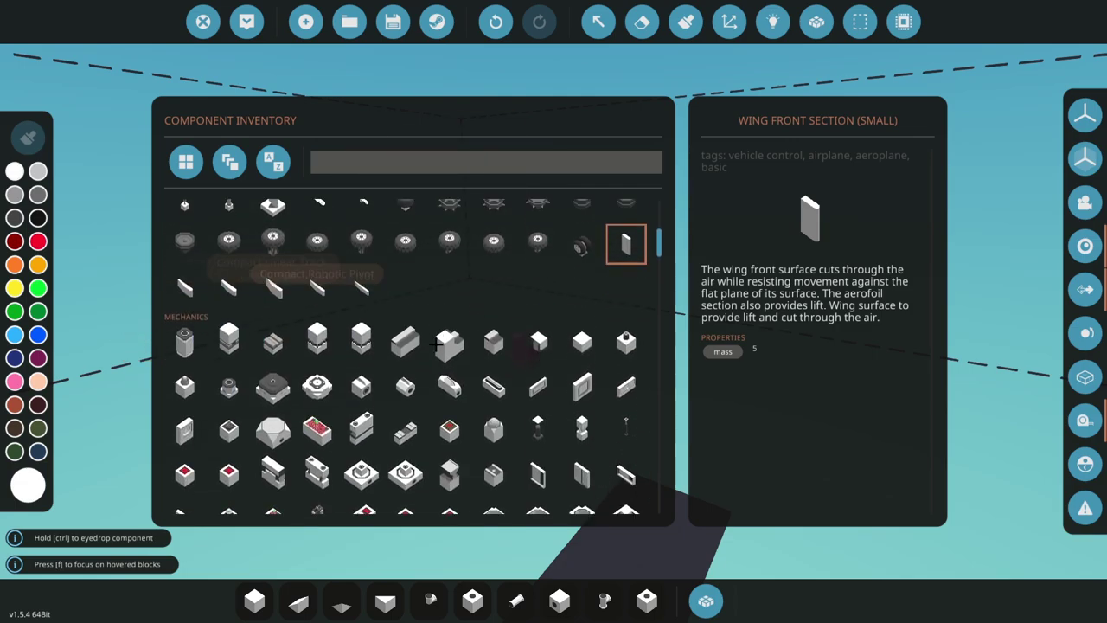
left_click(482, 423)
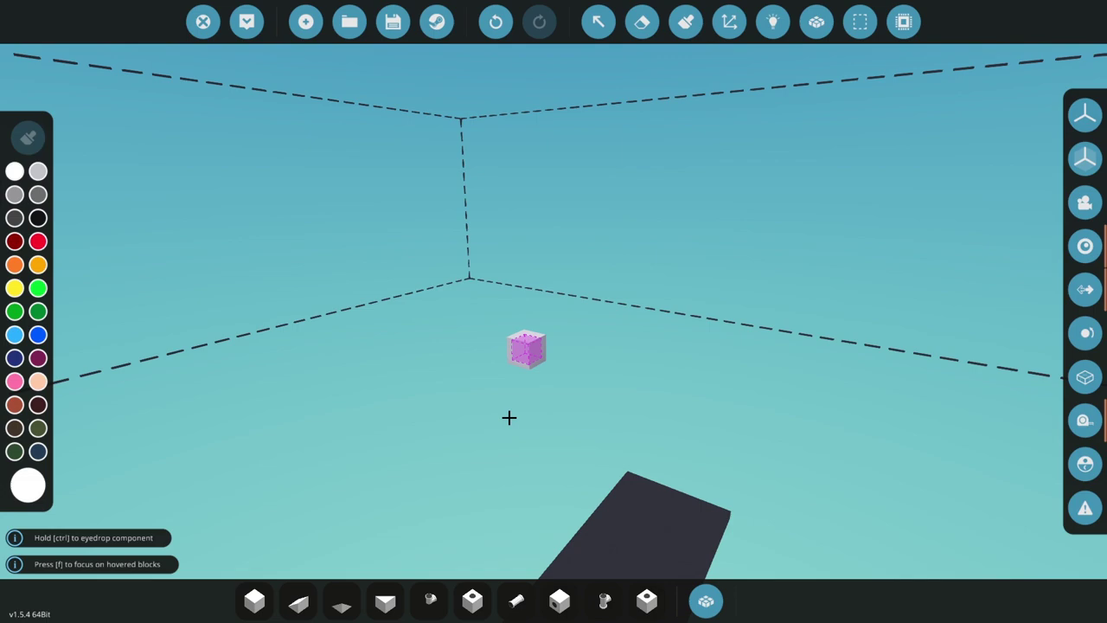
Flip and rotate the Wing Front Section (Small) preview on the base block until it lies flat
left_click(514, 364)
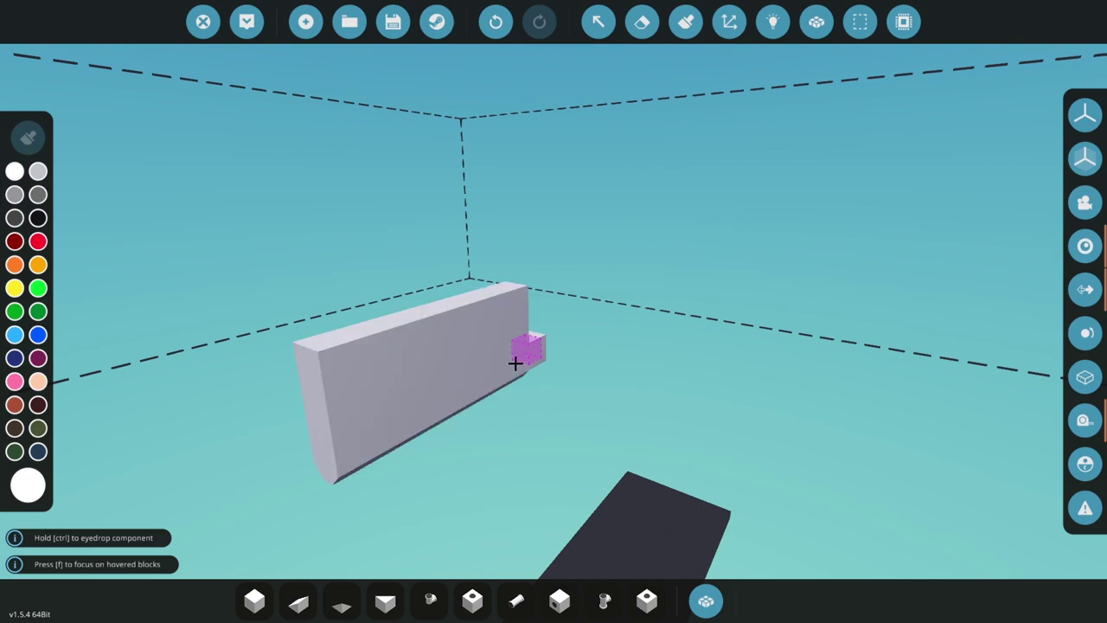
key("u")
key("j")
key("j")
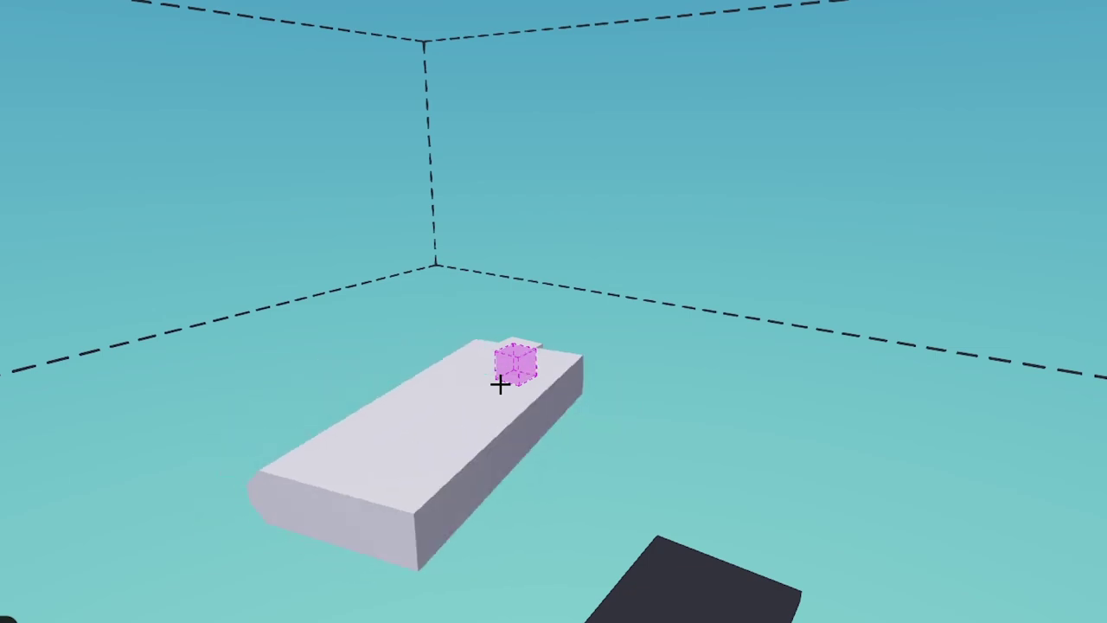
key("j")
key("Tab")
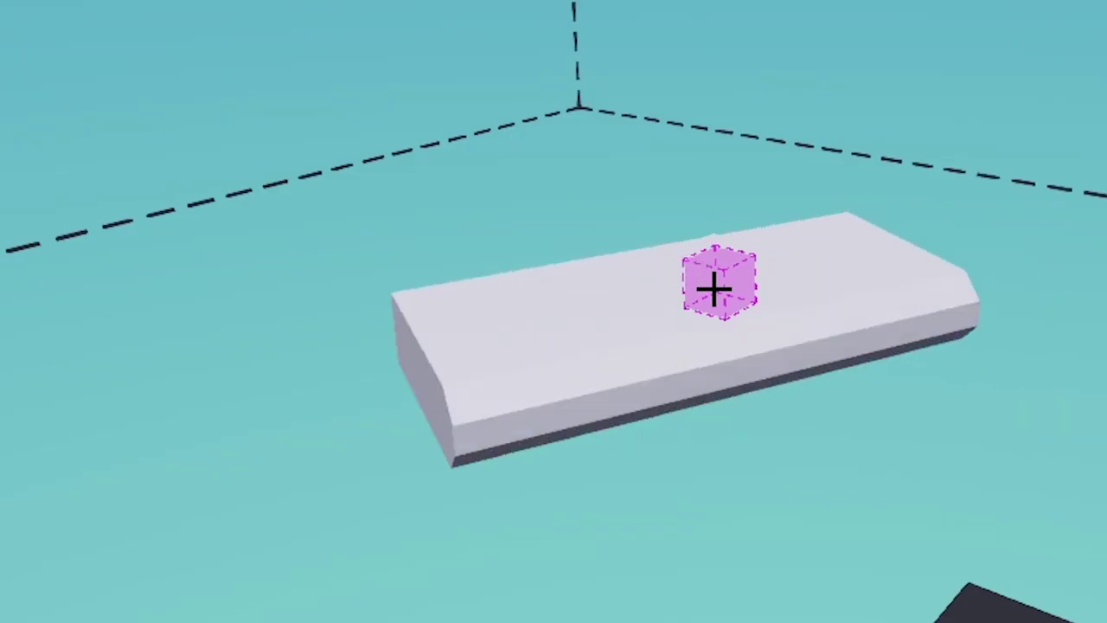
key("j")
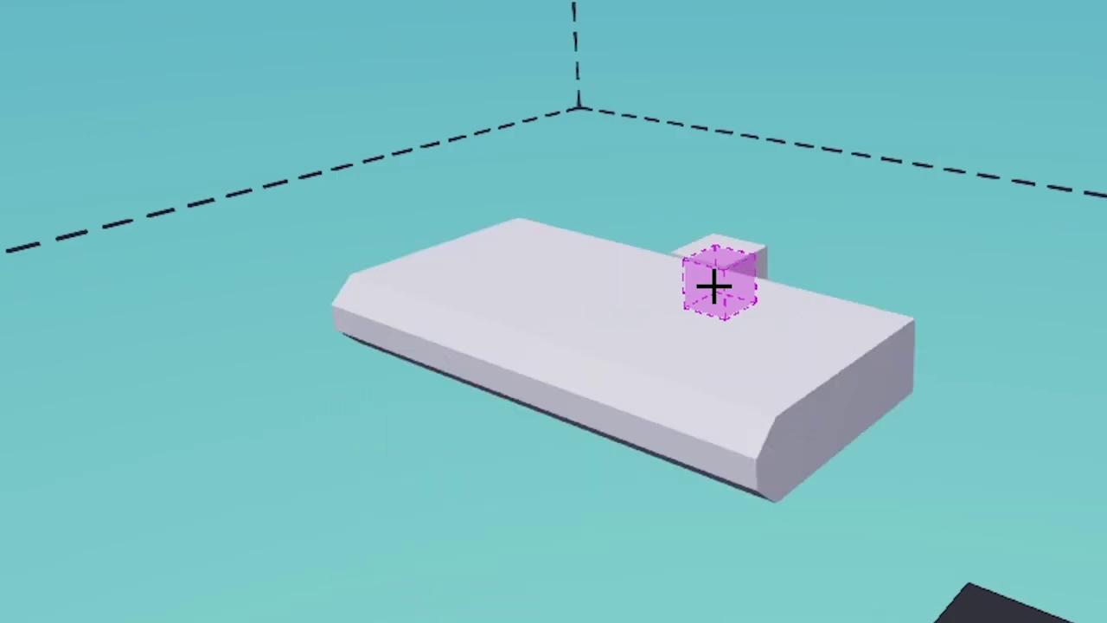
key("u")
key("u")
key("j")
key("u")
key("u")
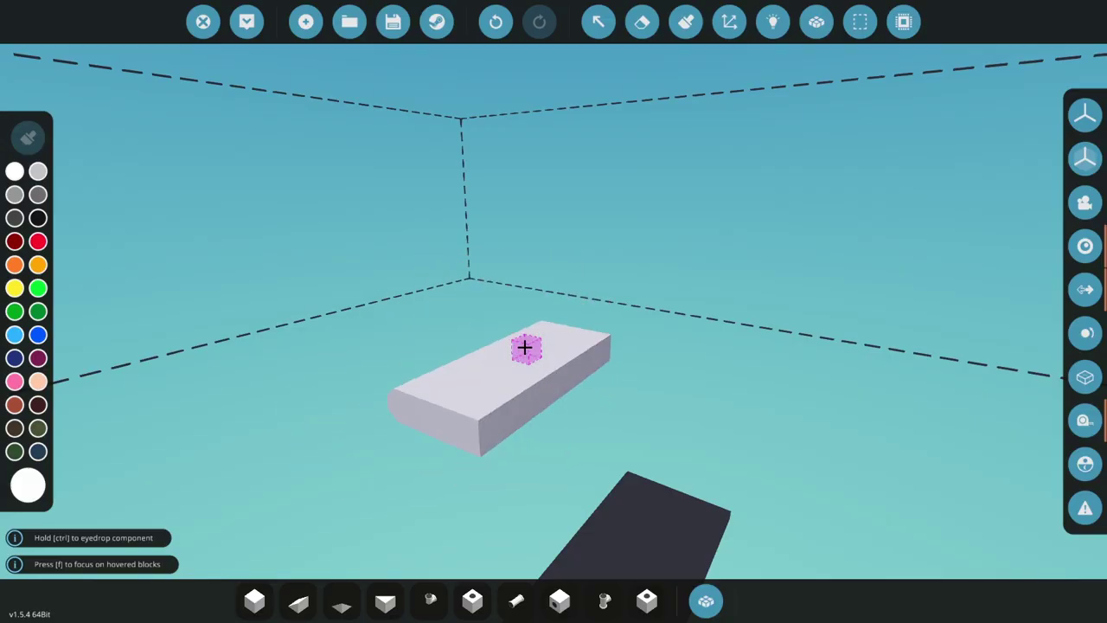
key("j")
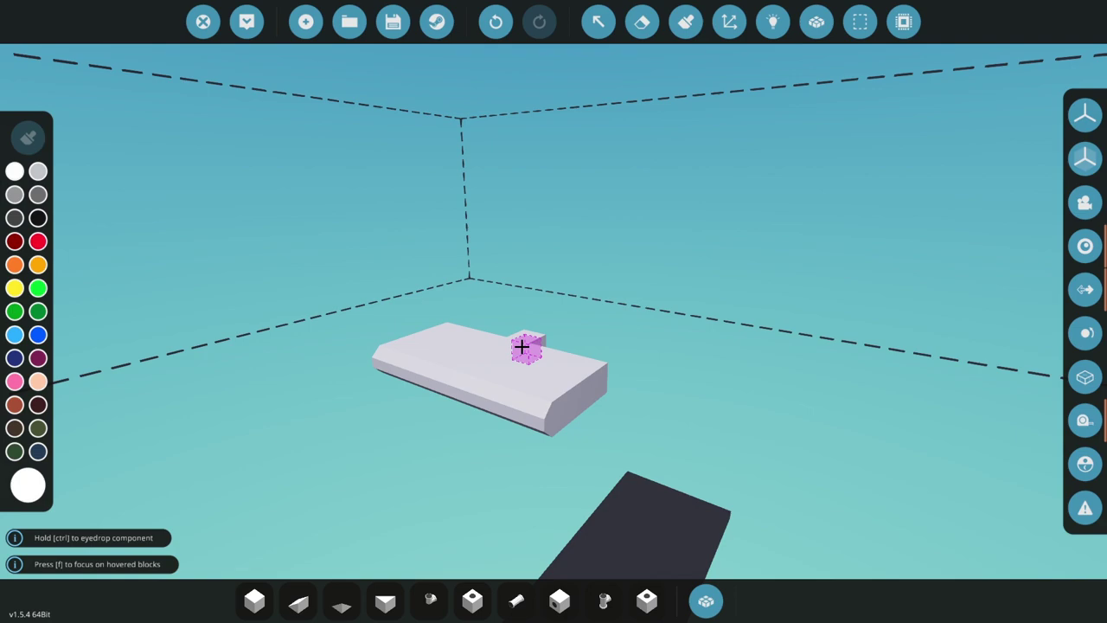
Place the flat wing front section on the base block and inspect it from above and below
left_click(521, 347)
key("1")
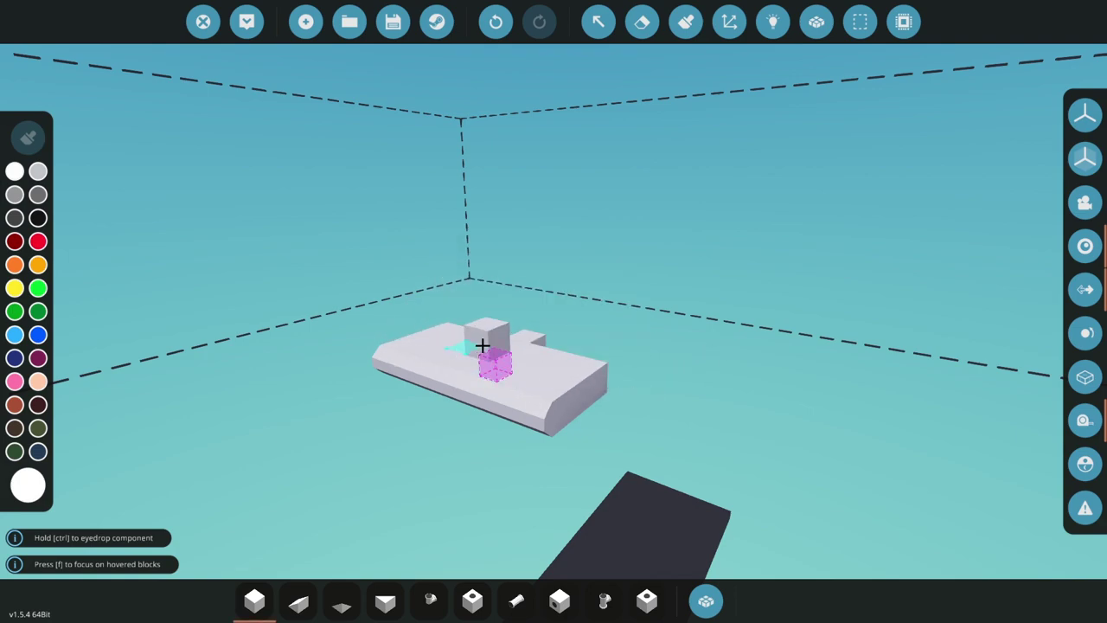
left_click_drag(483, 346, 476, 262)
scroll(477, 262, "down", 3)
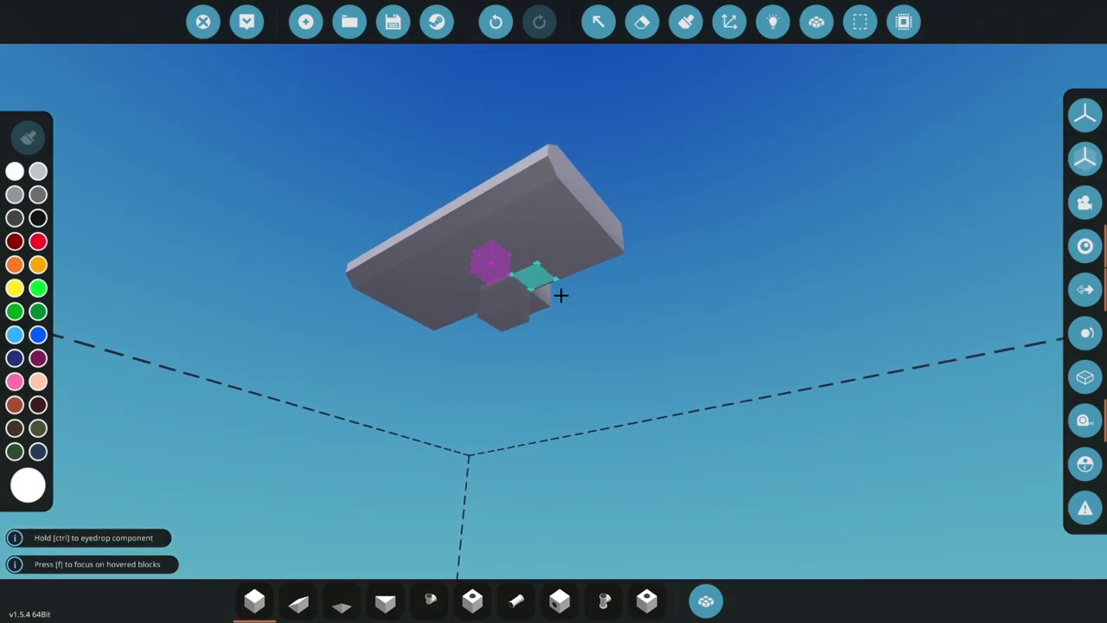
left_click_drag(561, 295, 662, 333)
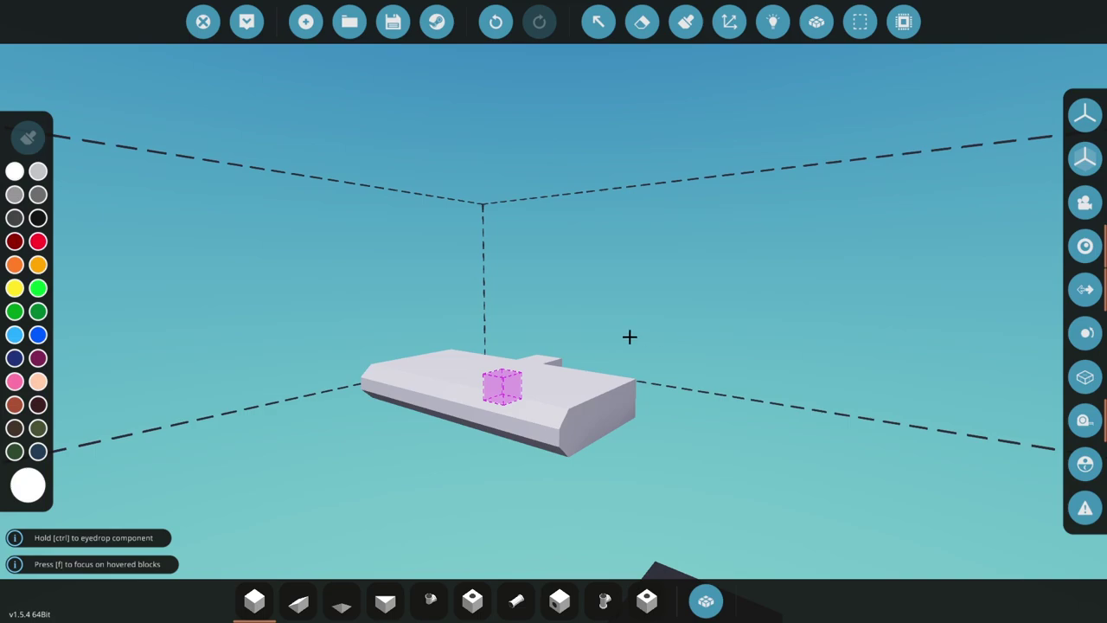
Search the subscribed Workshop vehicles for "wing" and load Wing Front Section (Small) Correct Placement into the selection grid
left_click(860, 22)
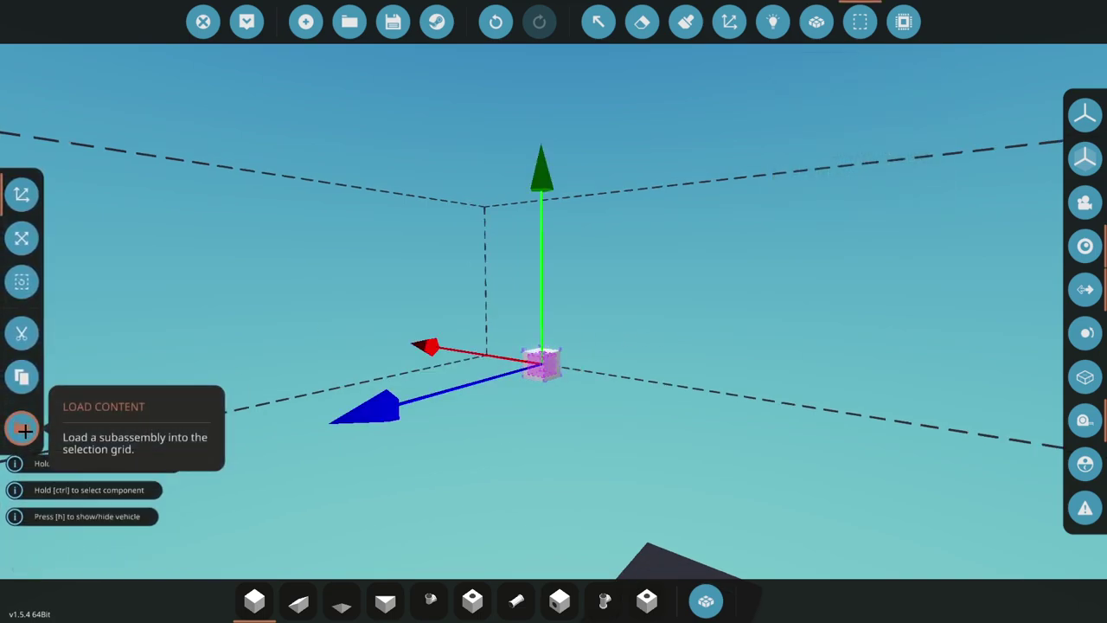
left_click(24, 428)
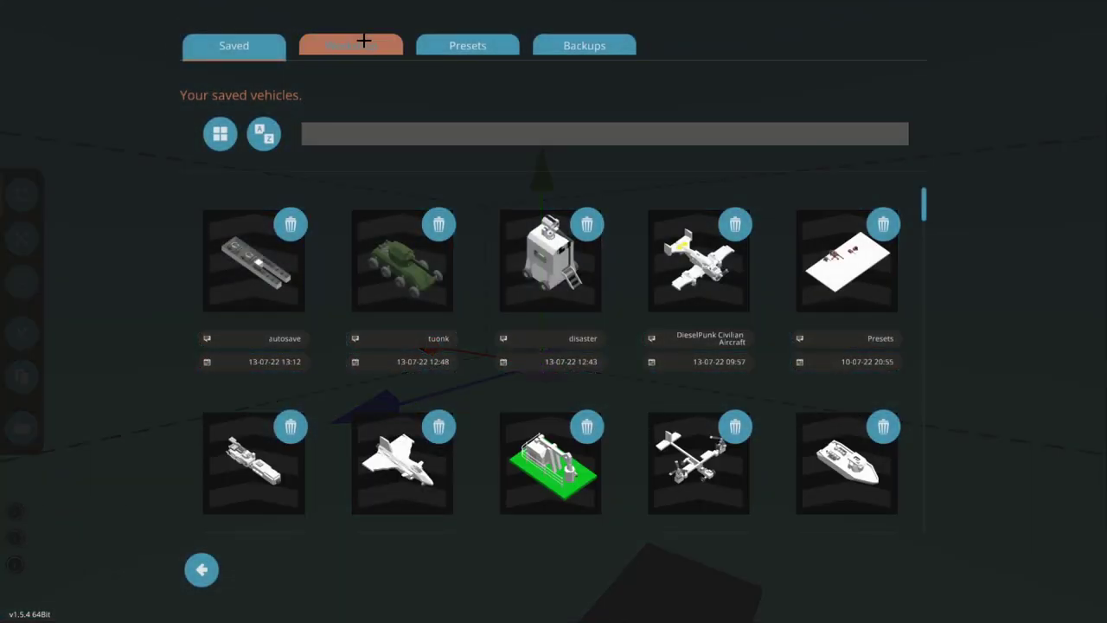
left_click(361, 43)
left_click(521, 134)
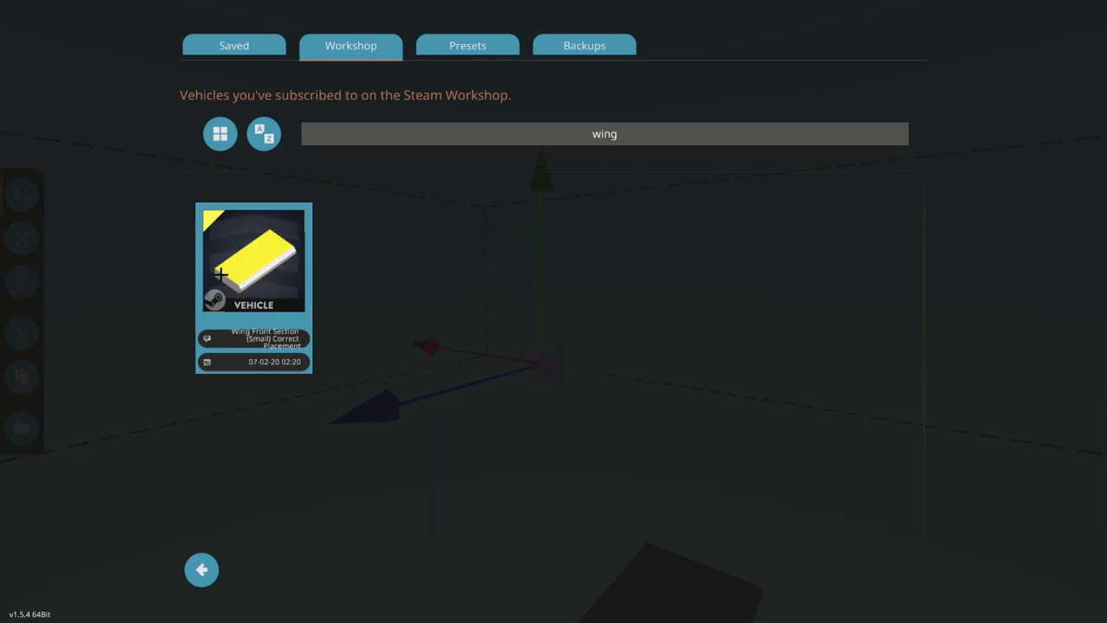
left_click(223, 274)
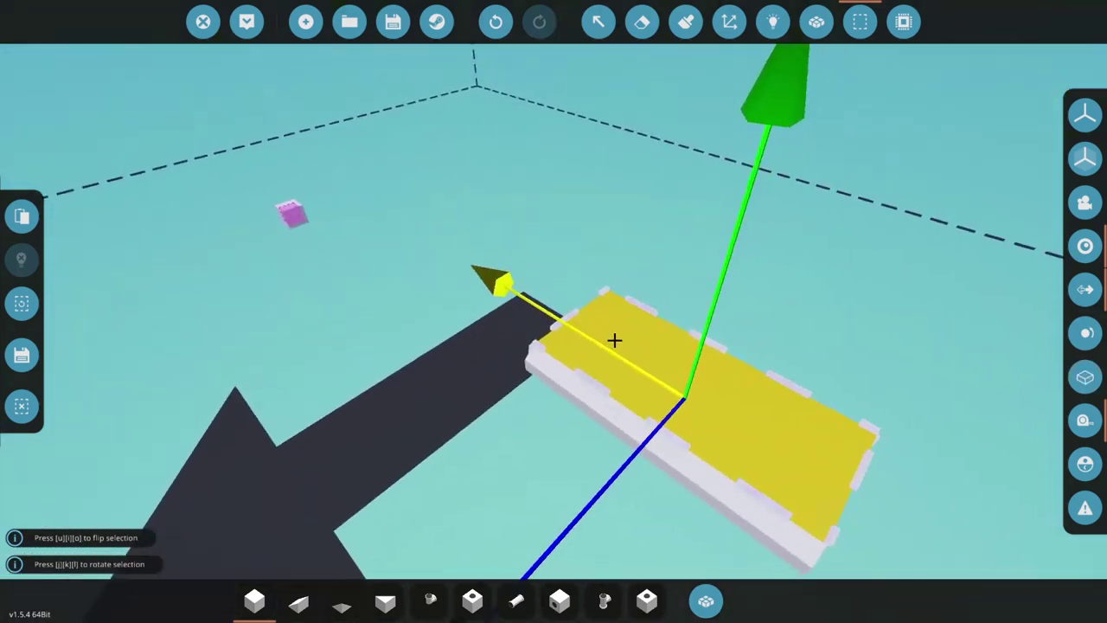
Move the loaded yellow-topped wing section along its axes until it sits against the base block
left_click_drag(613, 339, 381, 192)
left_click_drag(468, 109, 484, 173)
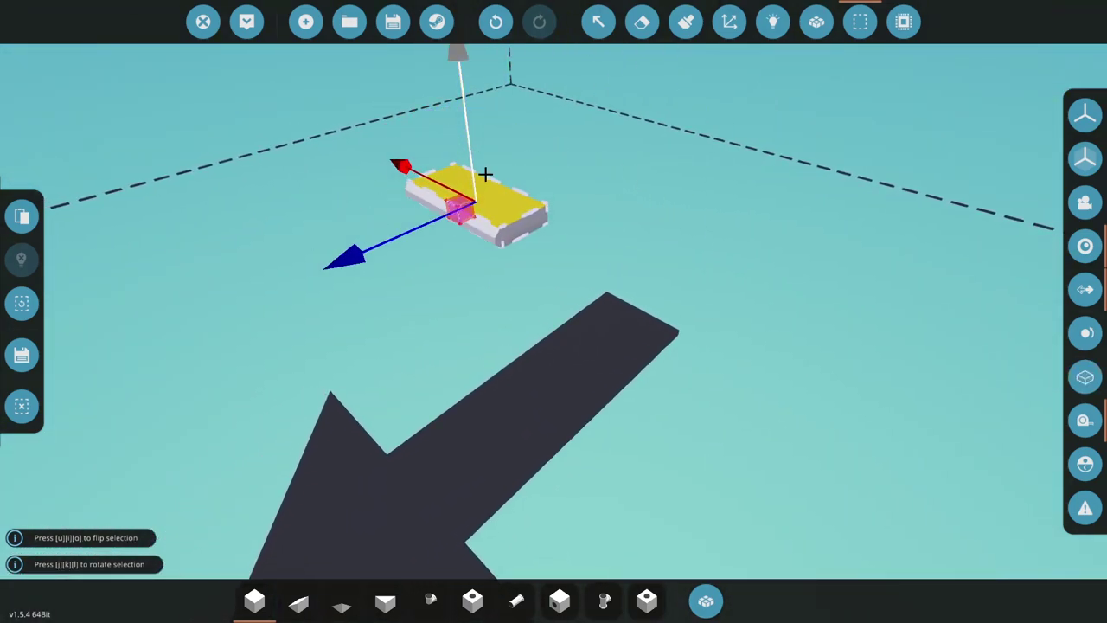
key("w")
left_click_drag(534, 281, 519, 308)
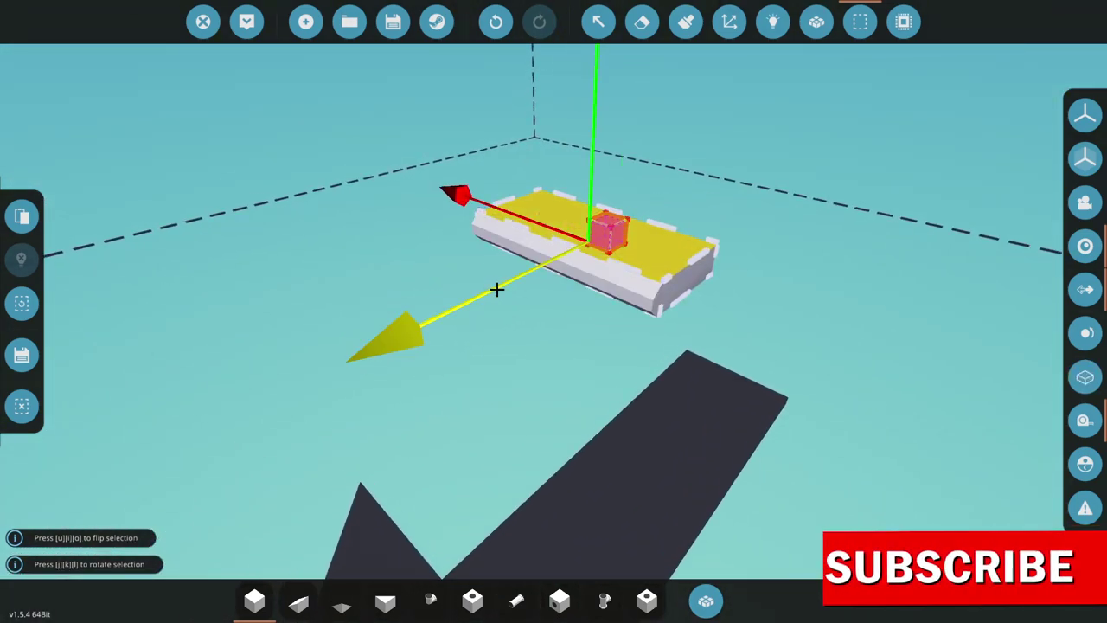
Merge the loaded wing section with the base block
left_click(817, 22)
left_click(597, 247)
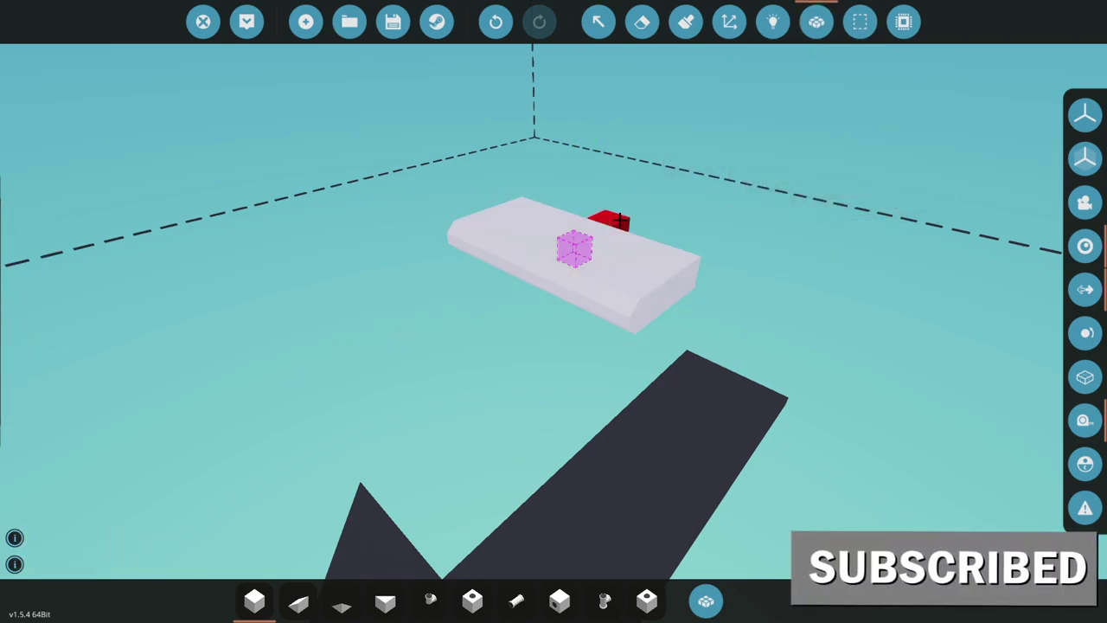
left_click(611, 219)
key("w")
key("s")
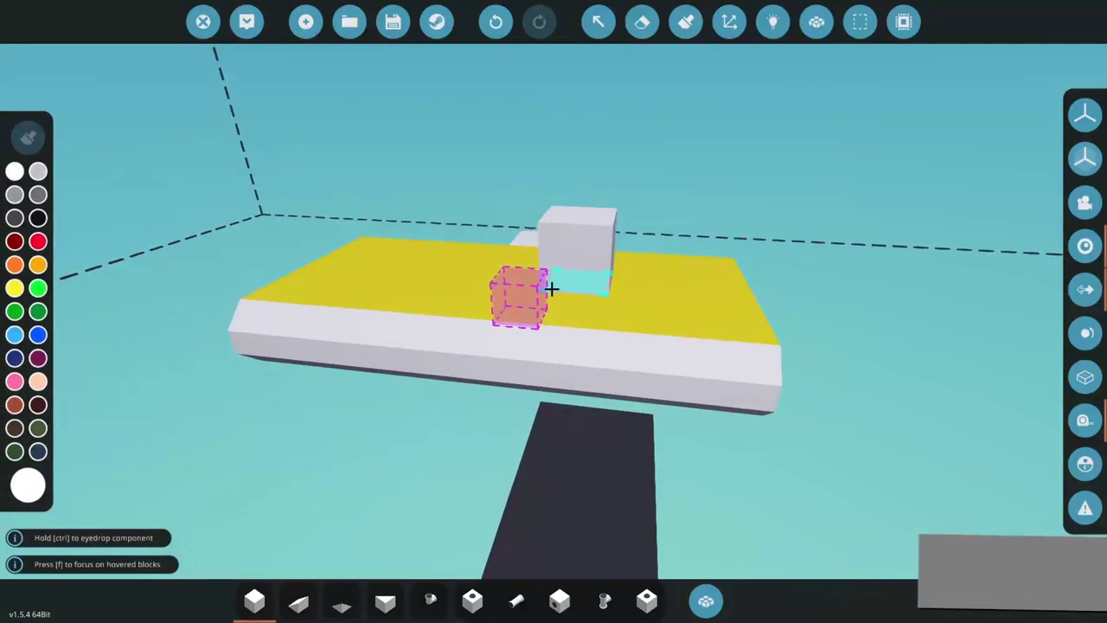
Browse the saved vehicles and load the twin-engine bomber with yellow-marked wings
left_click_drag(528, 226, 655, 303)
key("s")
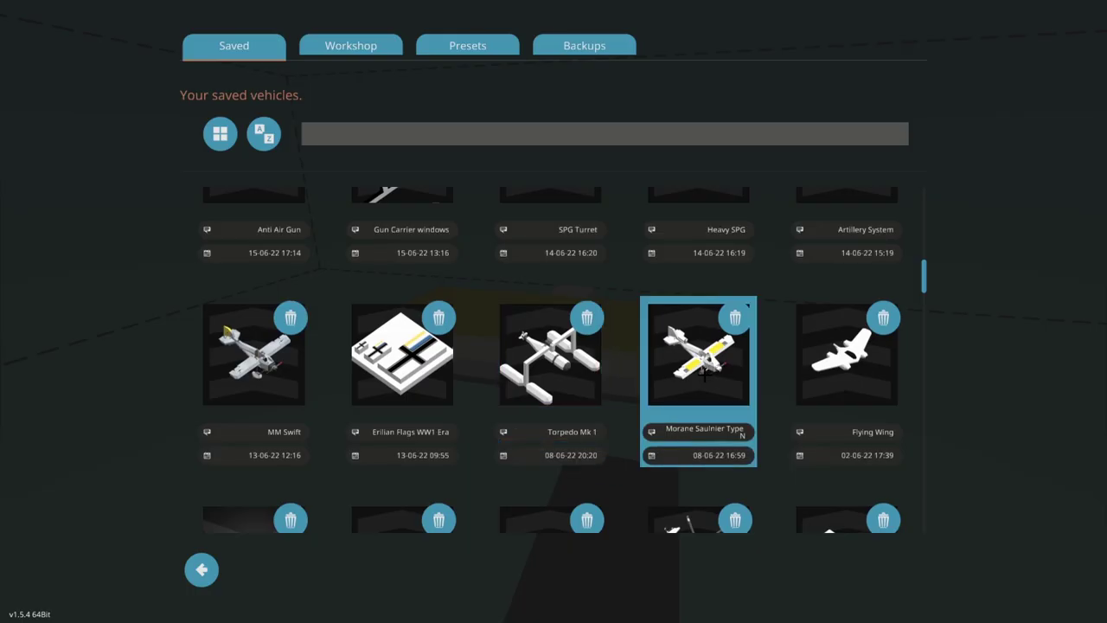
scroll(554, 346, "down", 5)
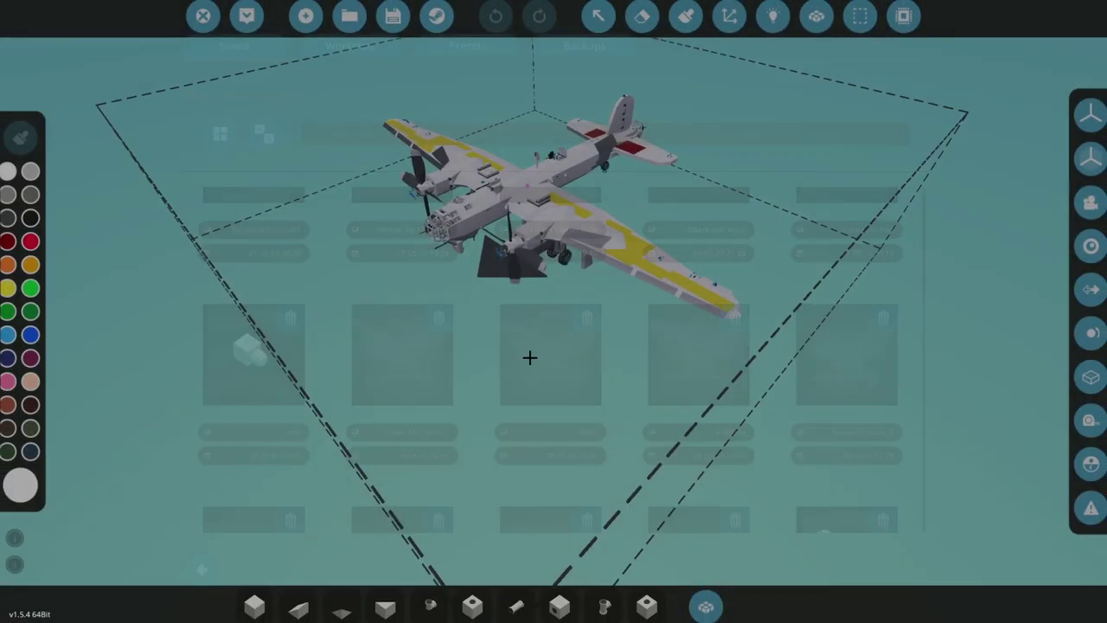
Examine the loaded bomber's wings and fuselage from several angles and distances
left_click_drag(531, 358, 846, 350)
key("w")
key("s")
key("w")
key("w")
key("s")
key("w")
key("s")
key("s")
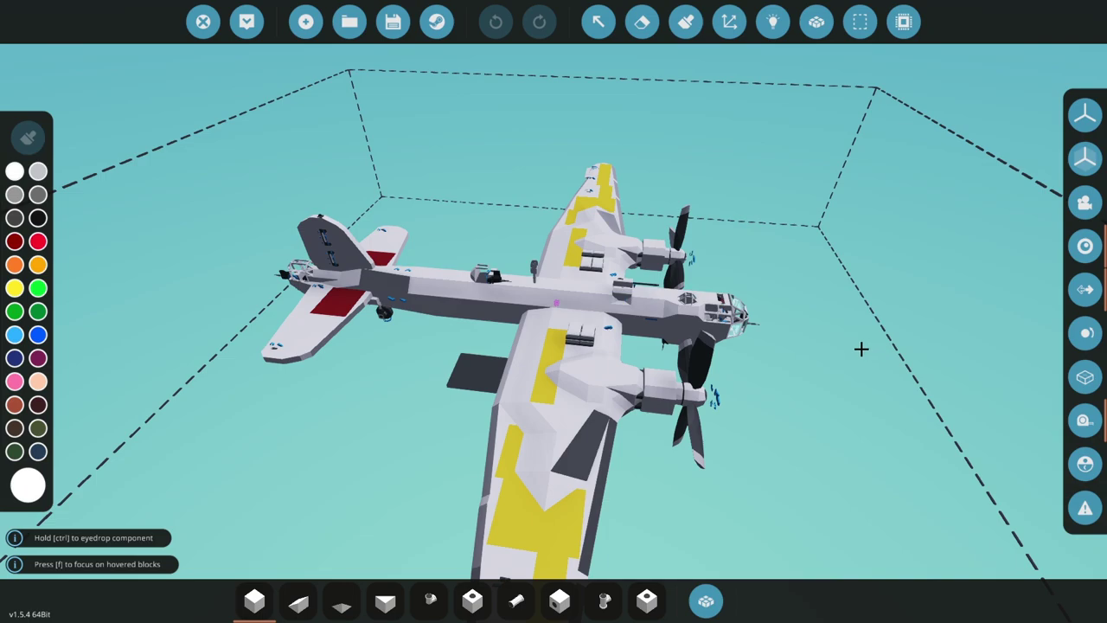
Check the bomber's mass and cost in the spawn information, keeping the whole plane in view
left_click(246, 22)
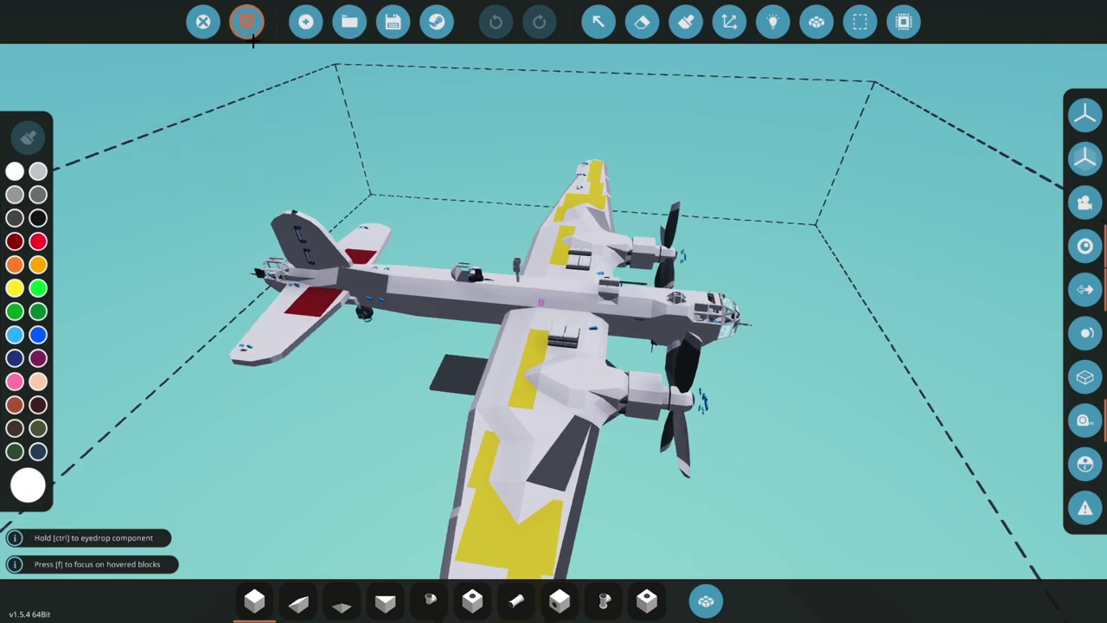
key("s")
left_click_drag(277, 60, 484, 190)
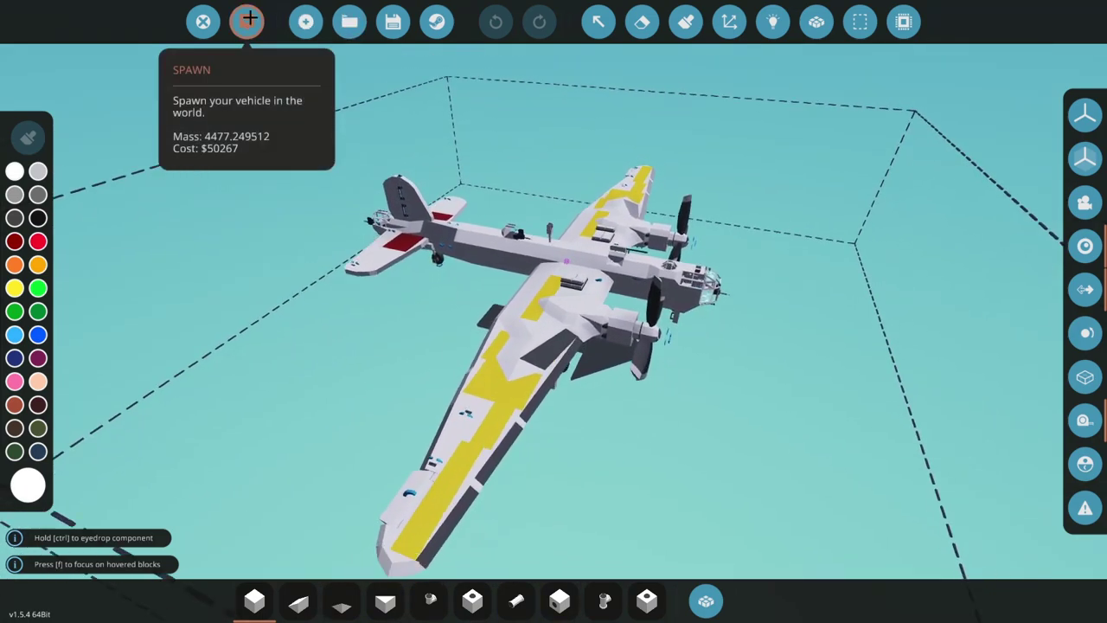
key("w")
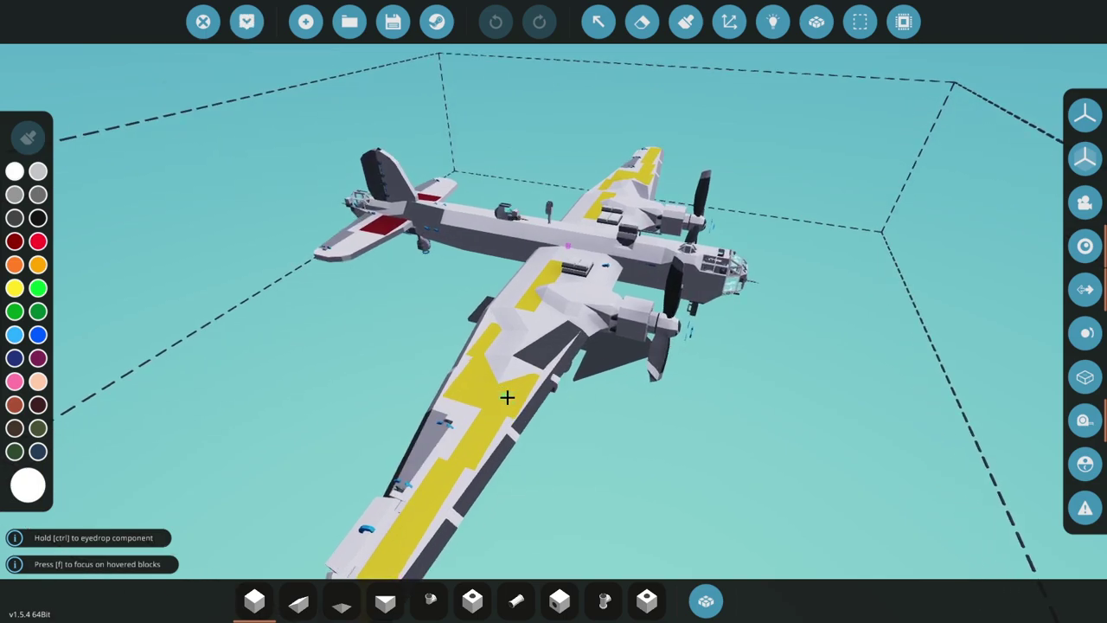
left_click(516, 397, "ctrl")
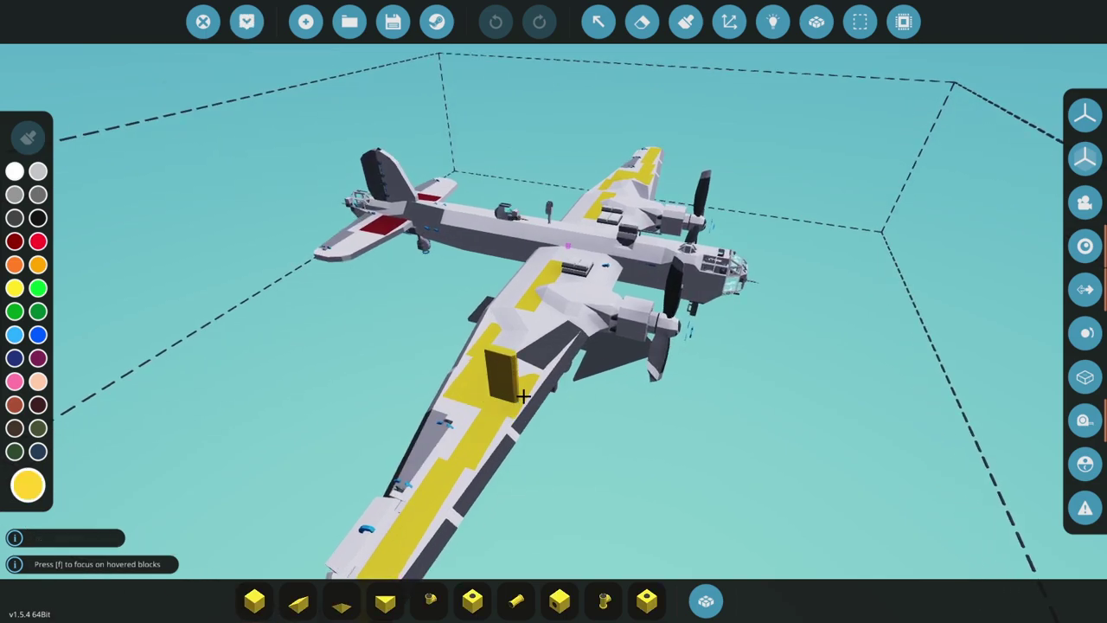
key("Tab")
key("Tab")
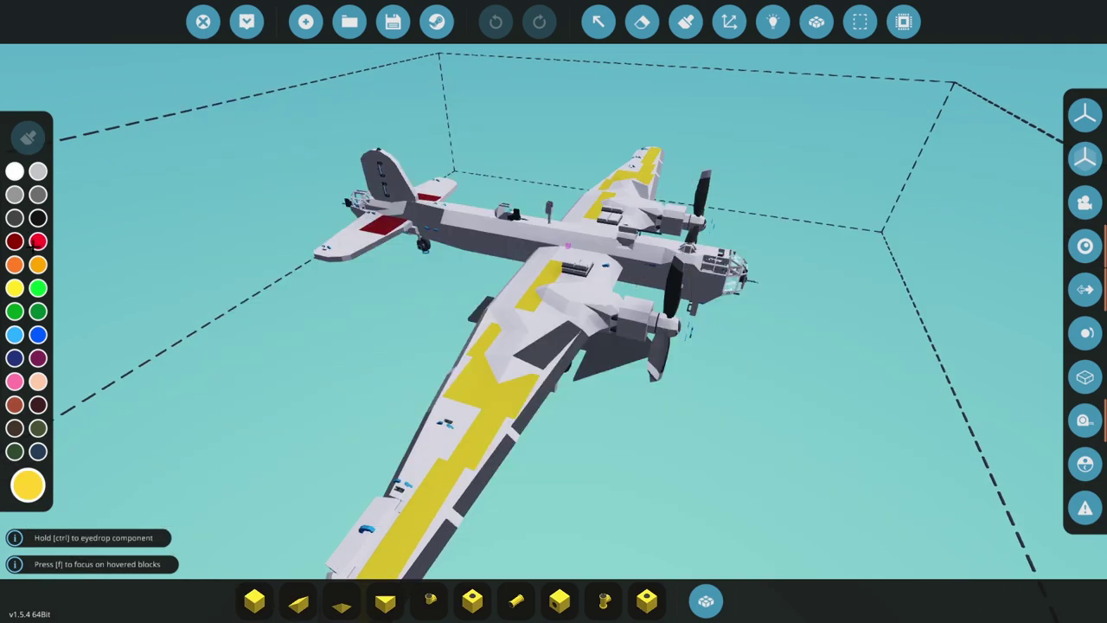
left_click(15, 172)
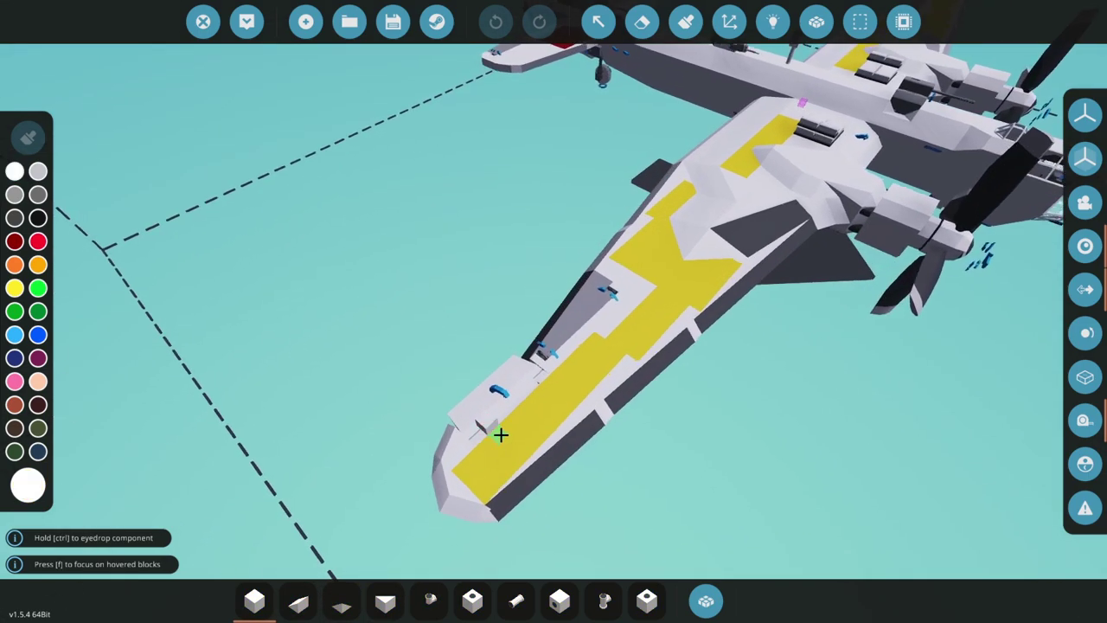
left_click(502, 415)
left_click(496, 21)
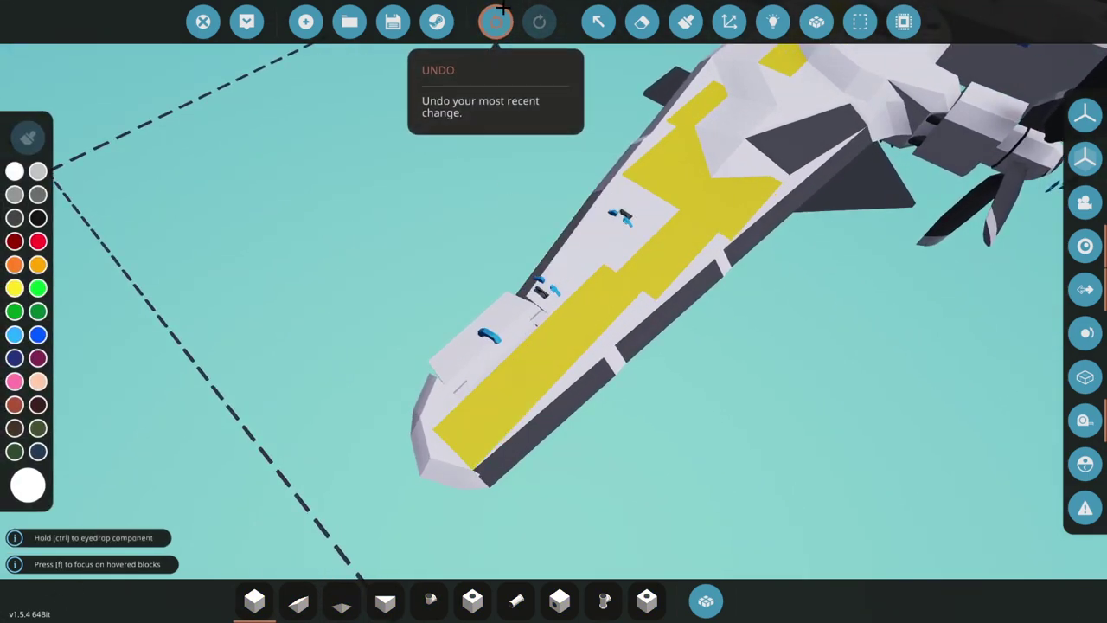
Examine the bomber's wing shape and yellow-marked sections from above, in side profile against the forward arrow, and from the wingtip
key("q")
key("q")
key("s")
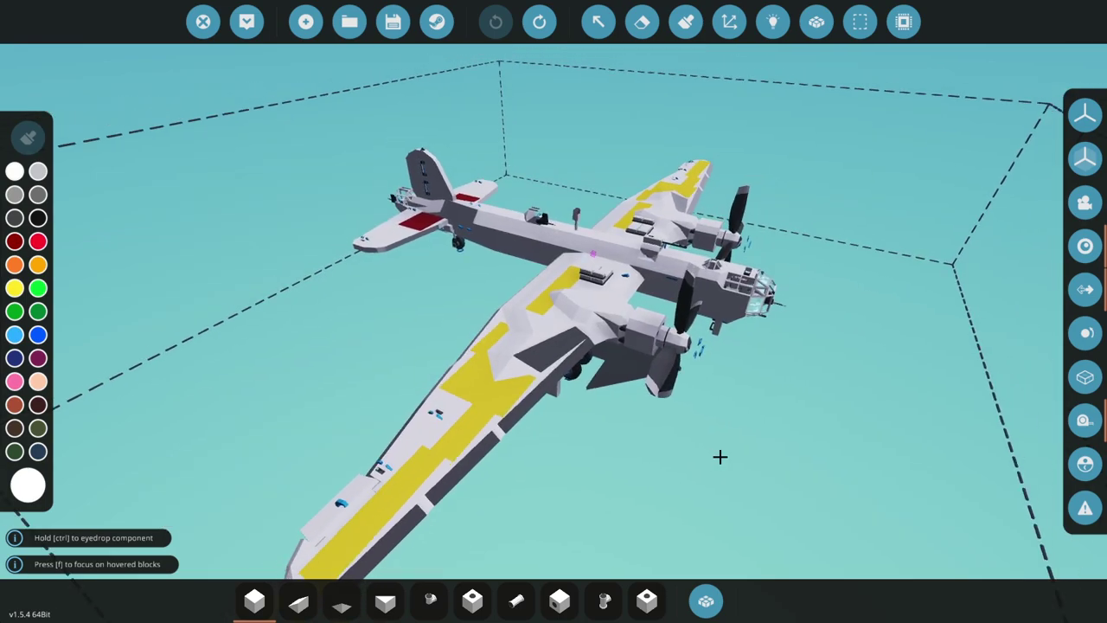
left_click_drag(720, 456, 593, 314)
key("w")
key("a")
key("w")
left_click_drag(472, 367, 565, 288)
key("s")
key("d")
key("s")
key("d")
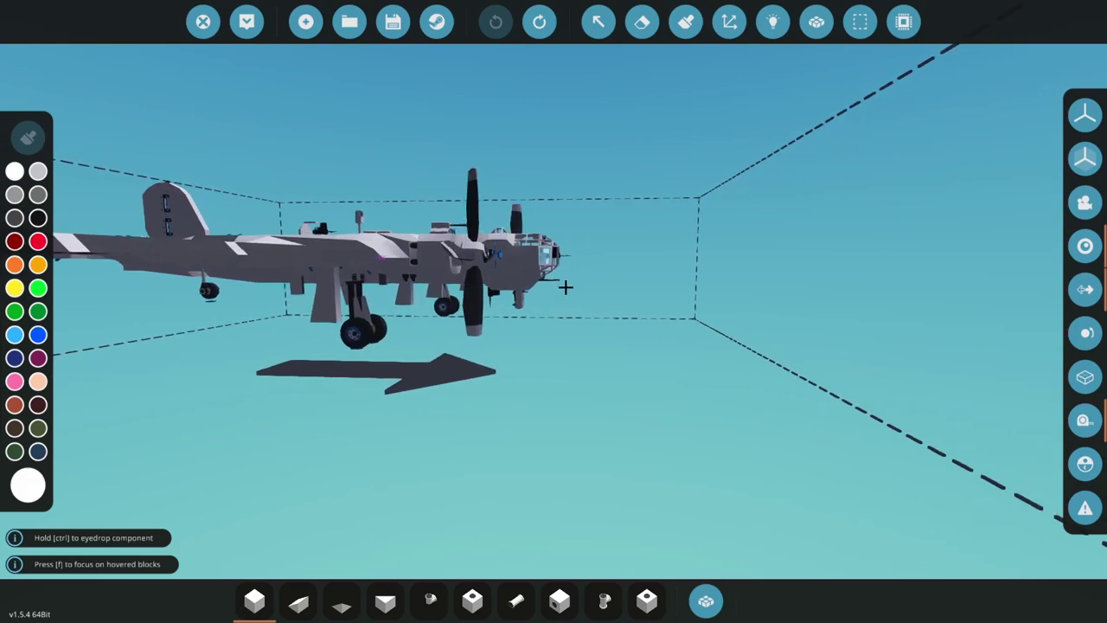
key("w")
left_click_drag(633, 439, 694, 502)
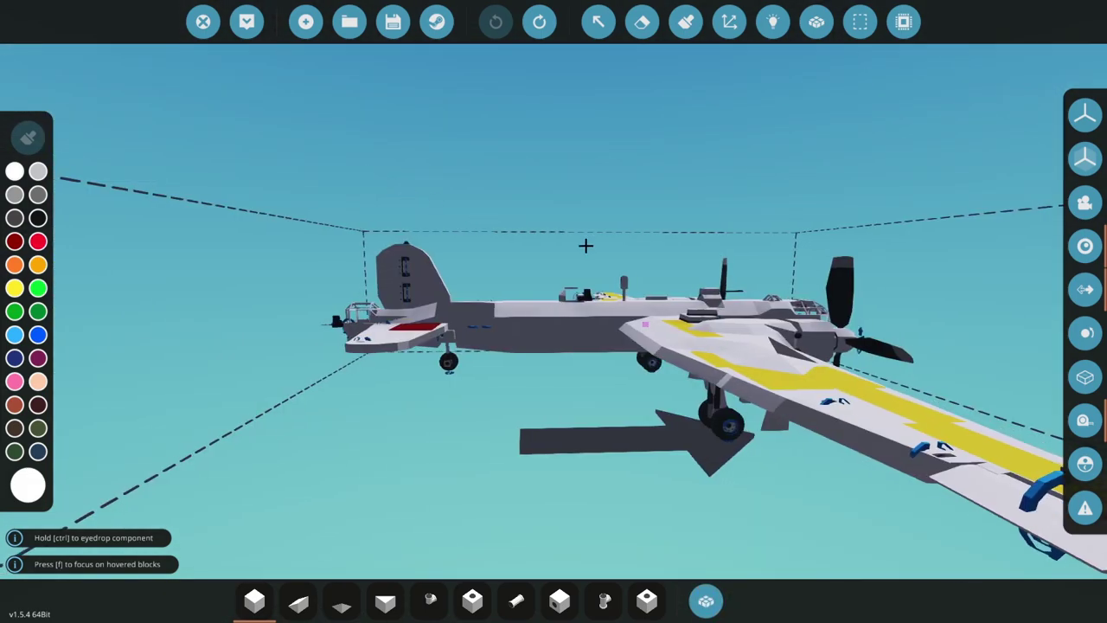
left_click_drag(586, 244, 725, 262)
key("d")
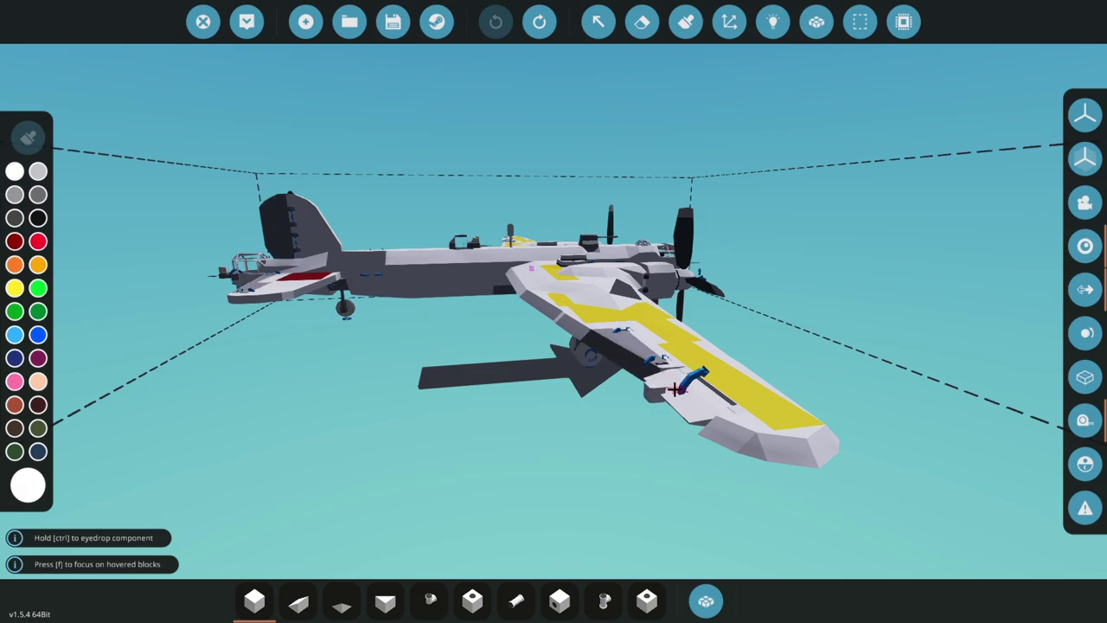
left_click_drag(720, 377, 860, 376)
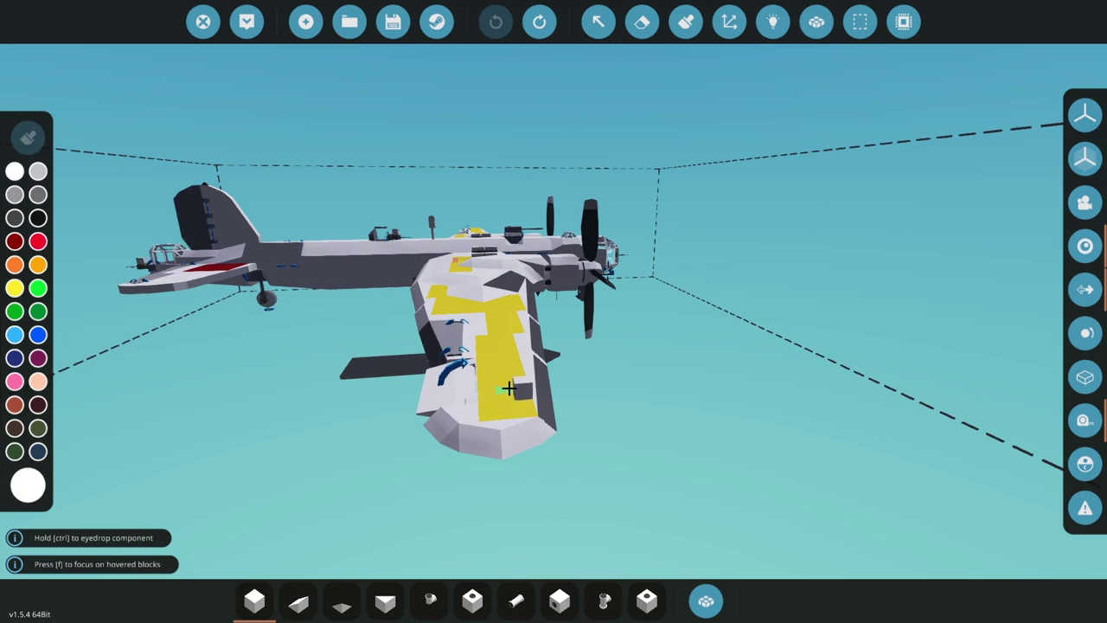
left_click_drag(632, 394, 636, 393)
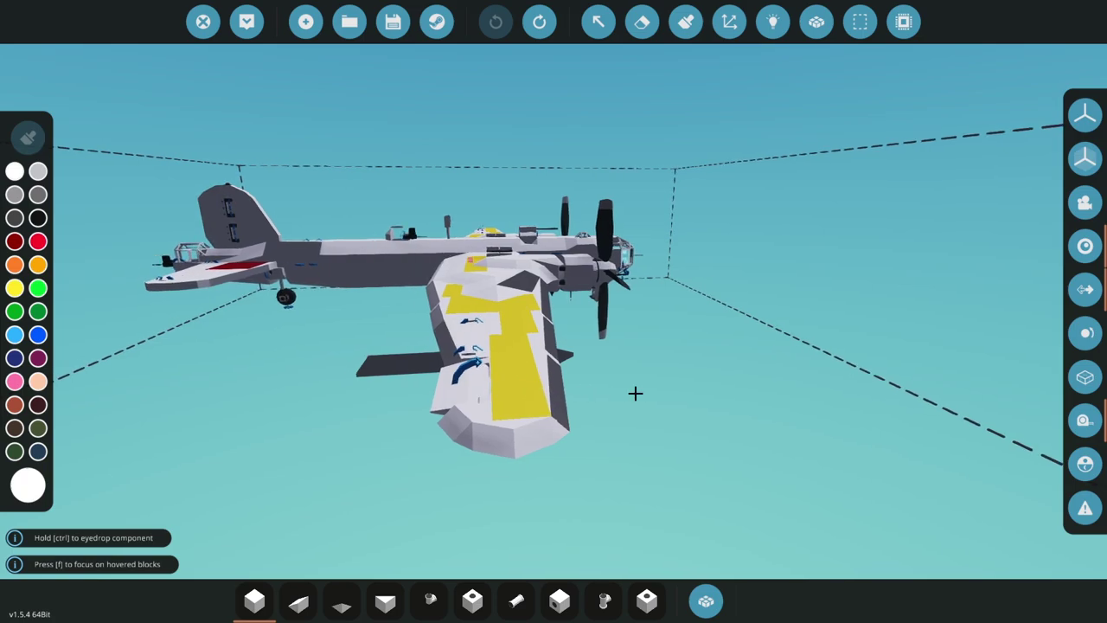